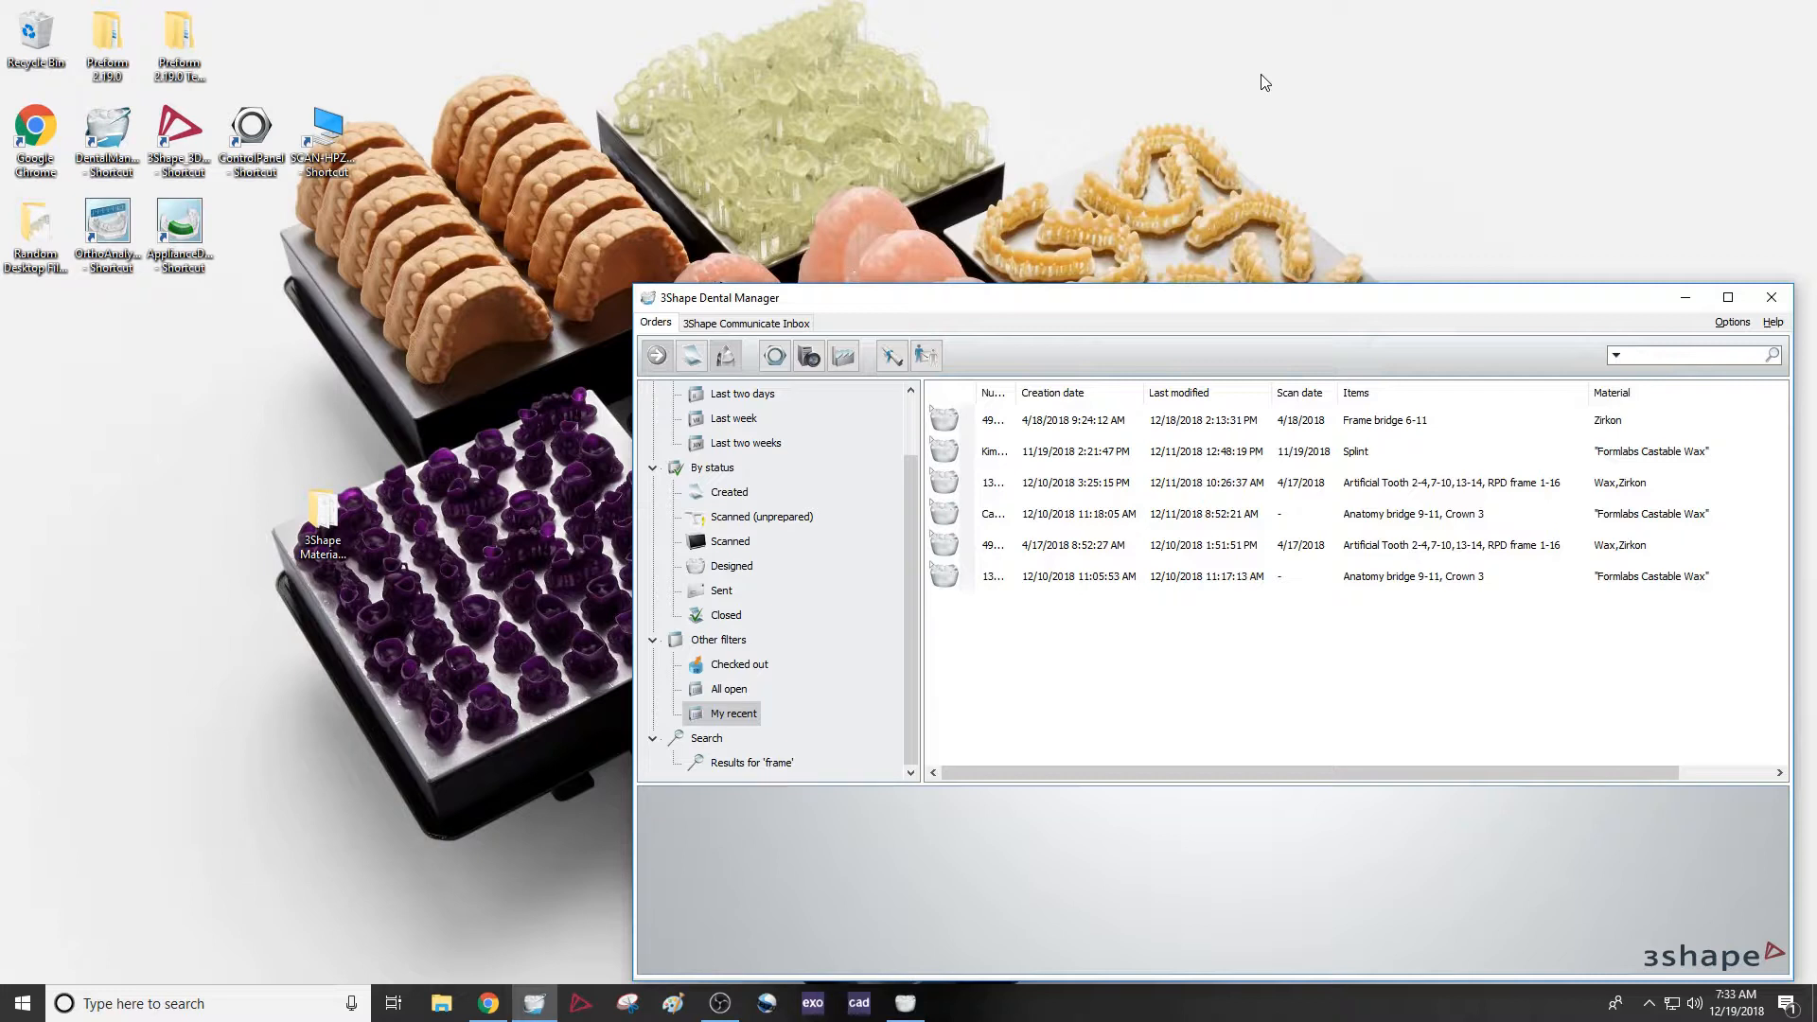
Open the 3Shape Materials Files - Formlabs folder, fit its window beside Dental Manager and examine the two DME files
double_click(321, 518)
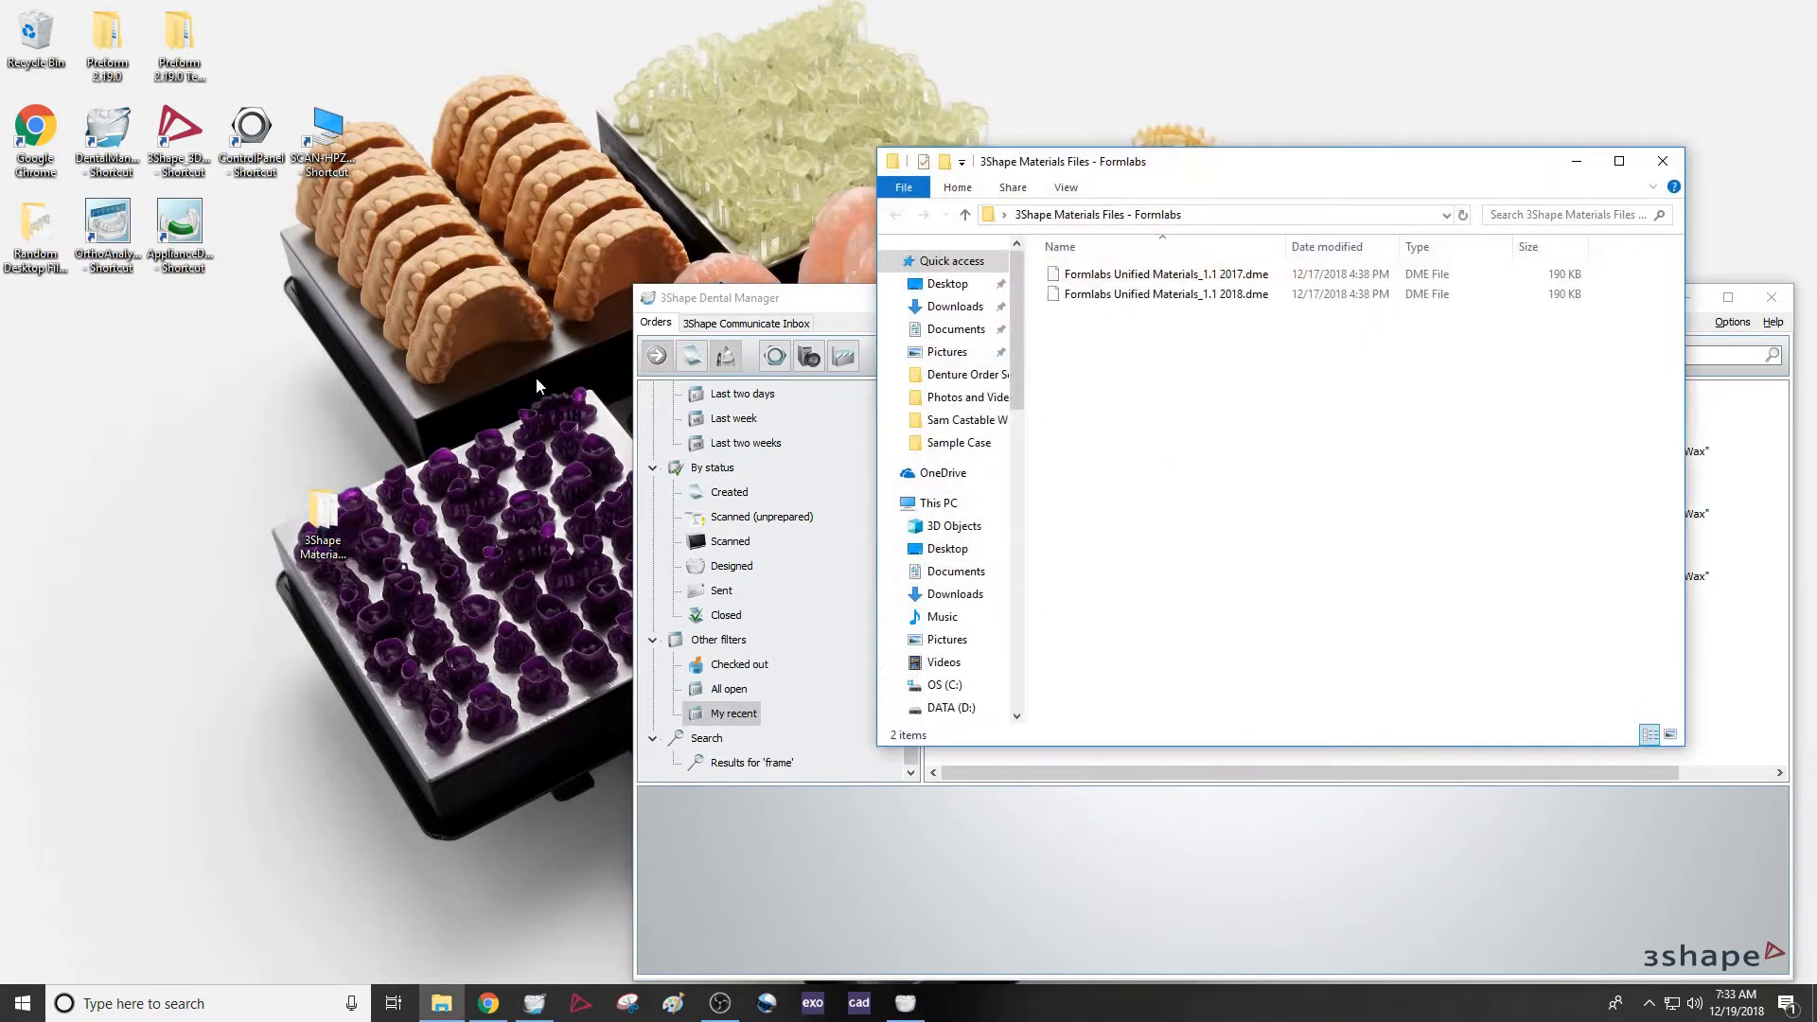
drag(1213, 165, 402, 213)
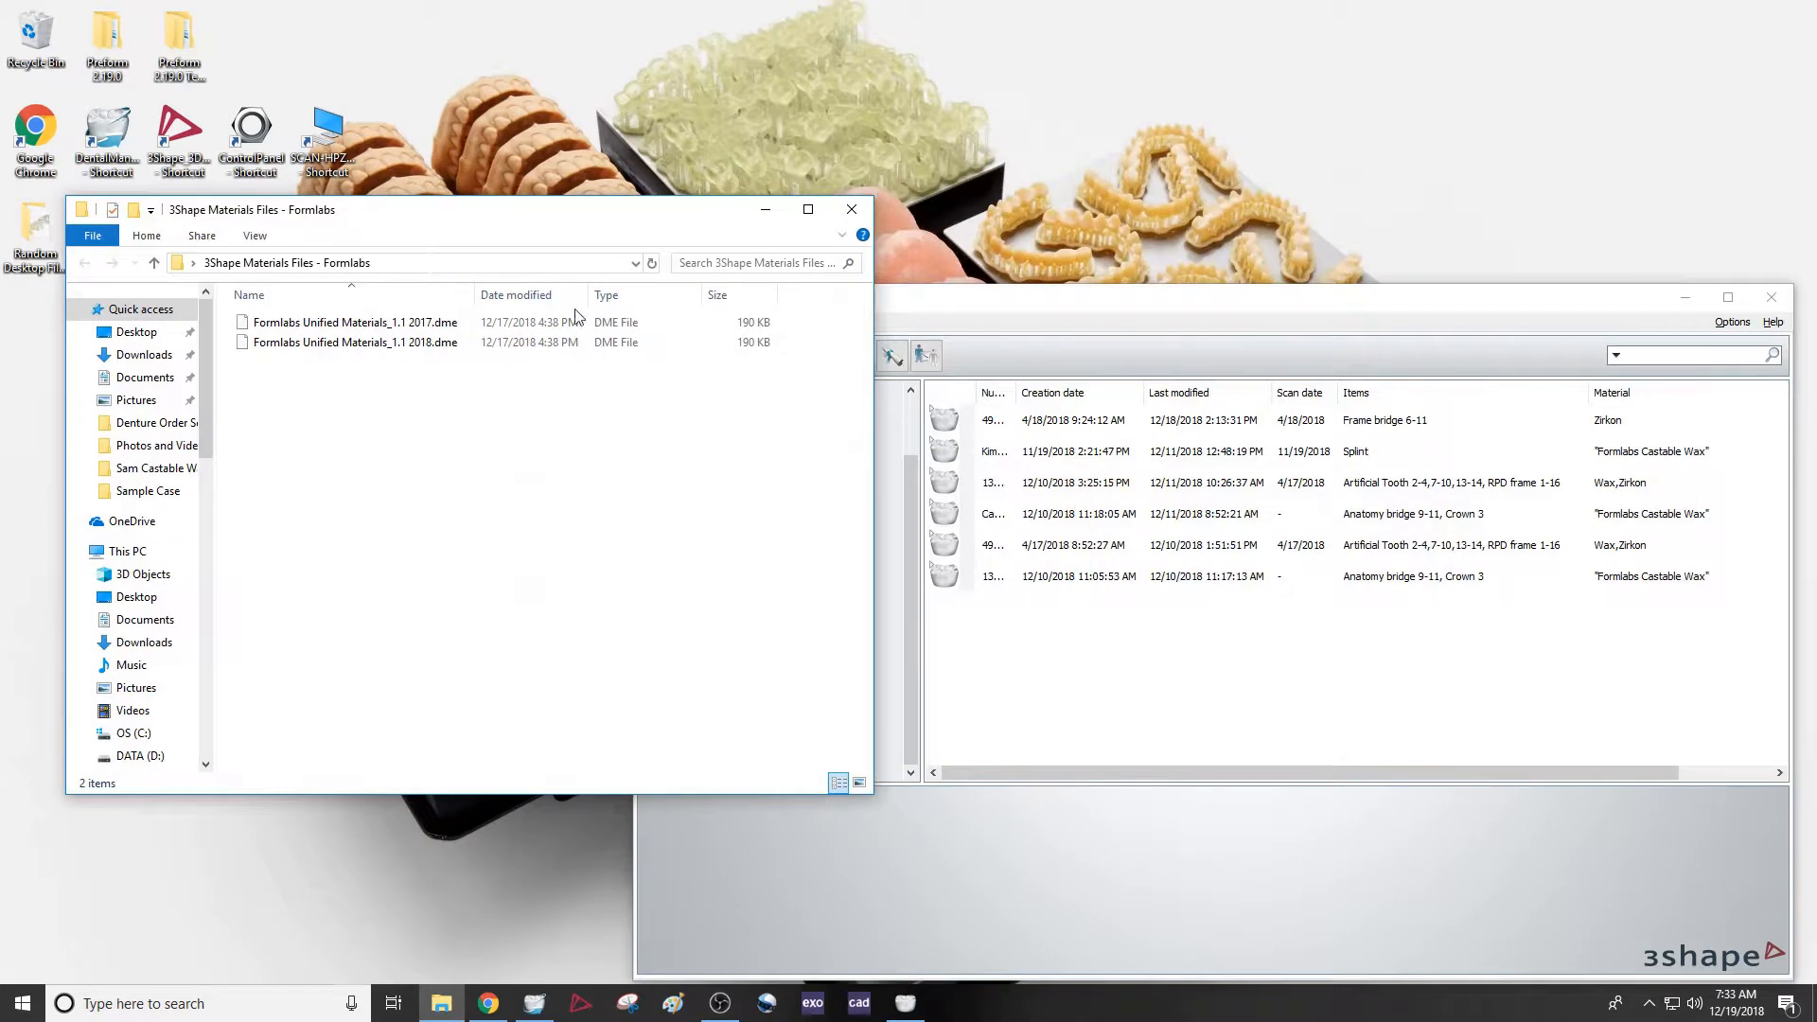
drag(872, 400, 626, 391)
click(426, 324)
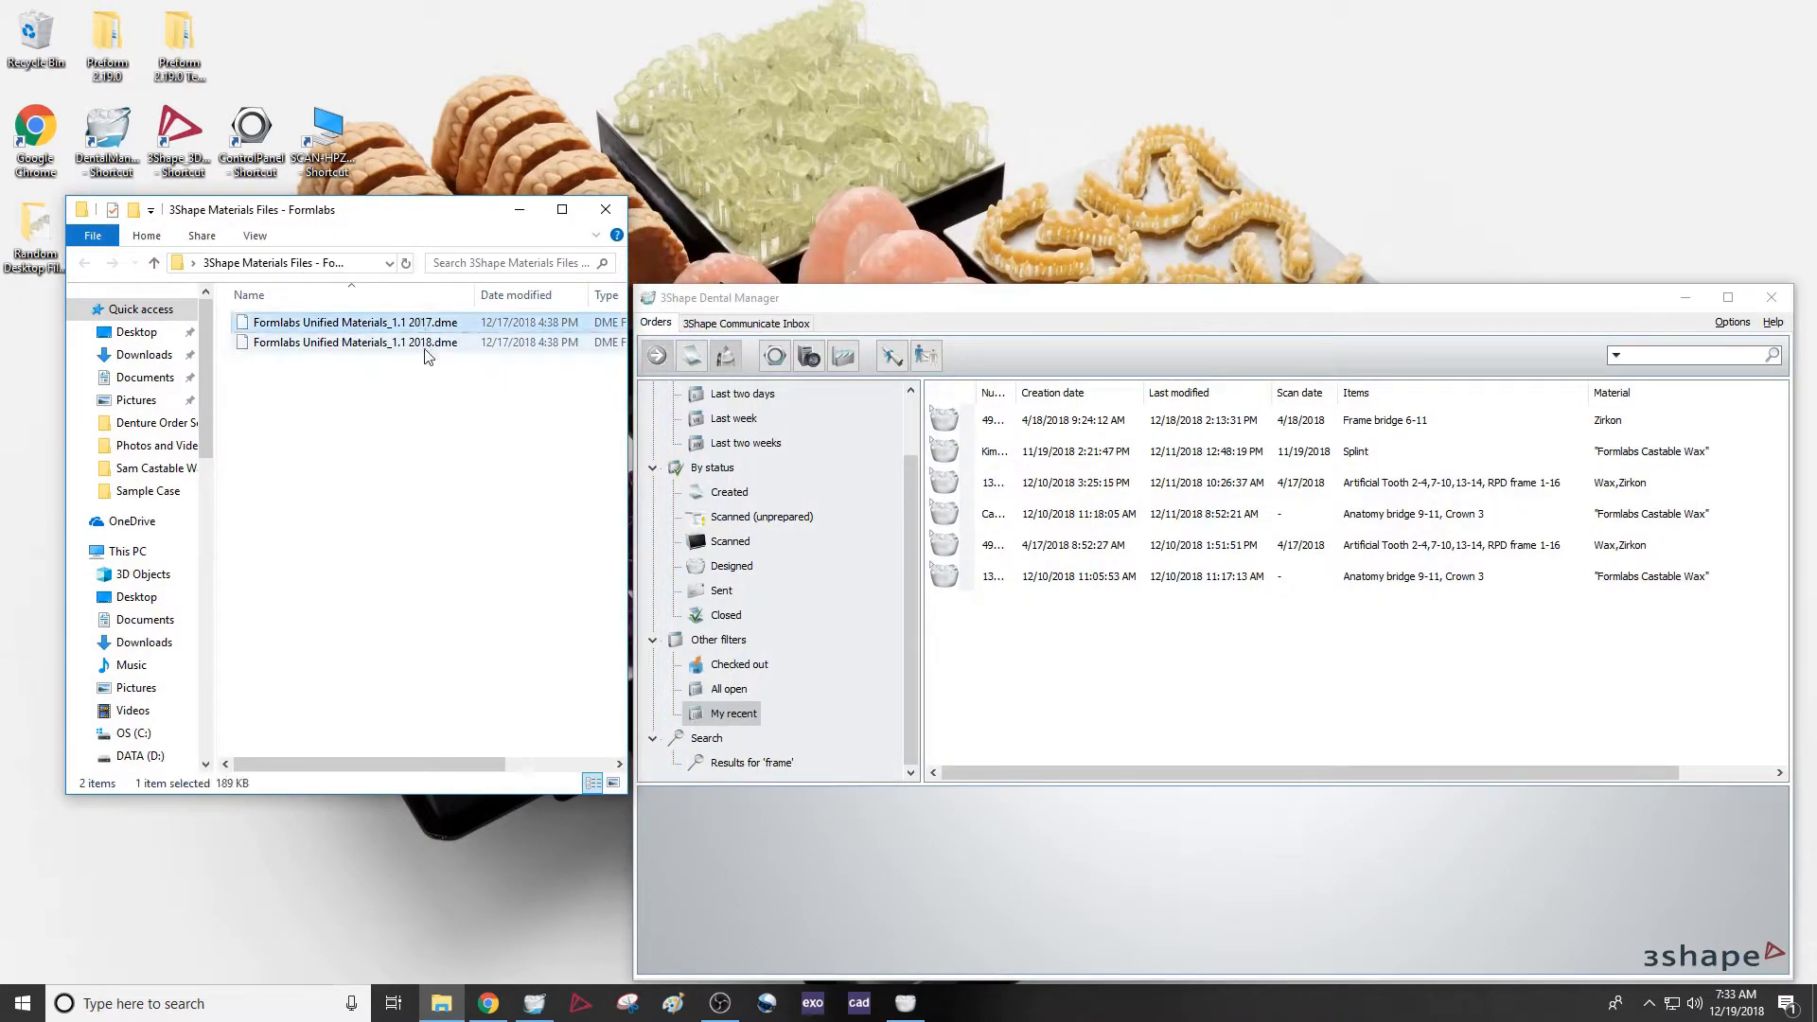
click(425, 345)
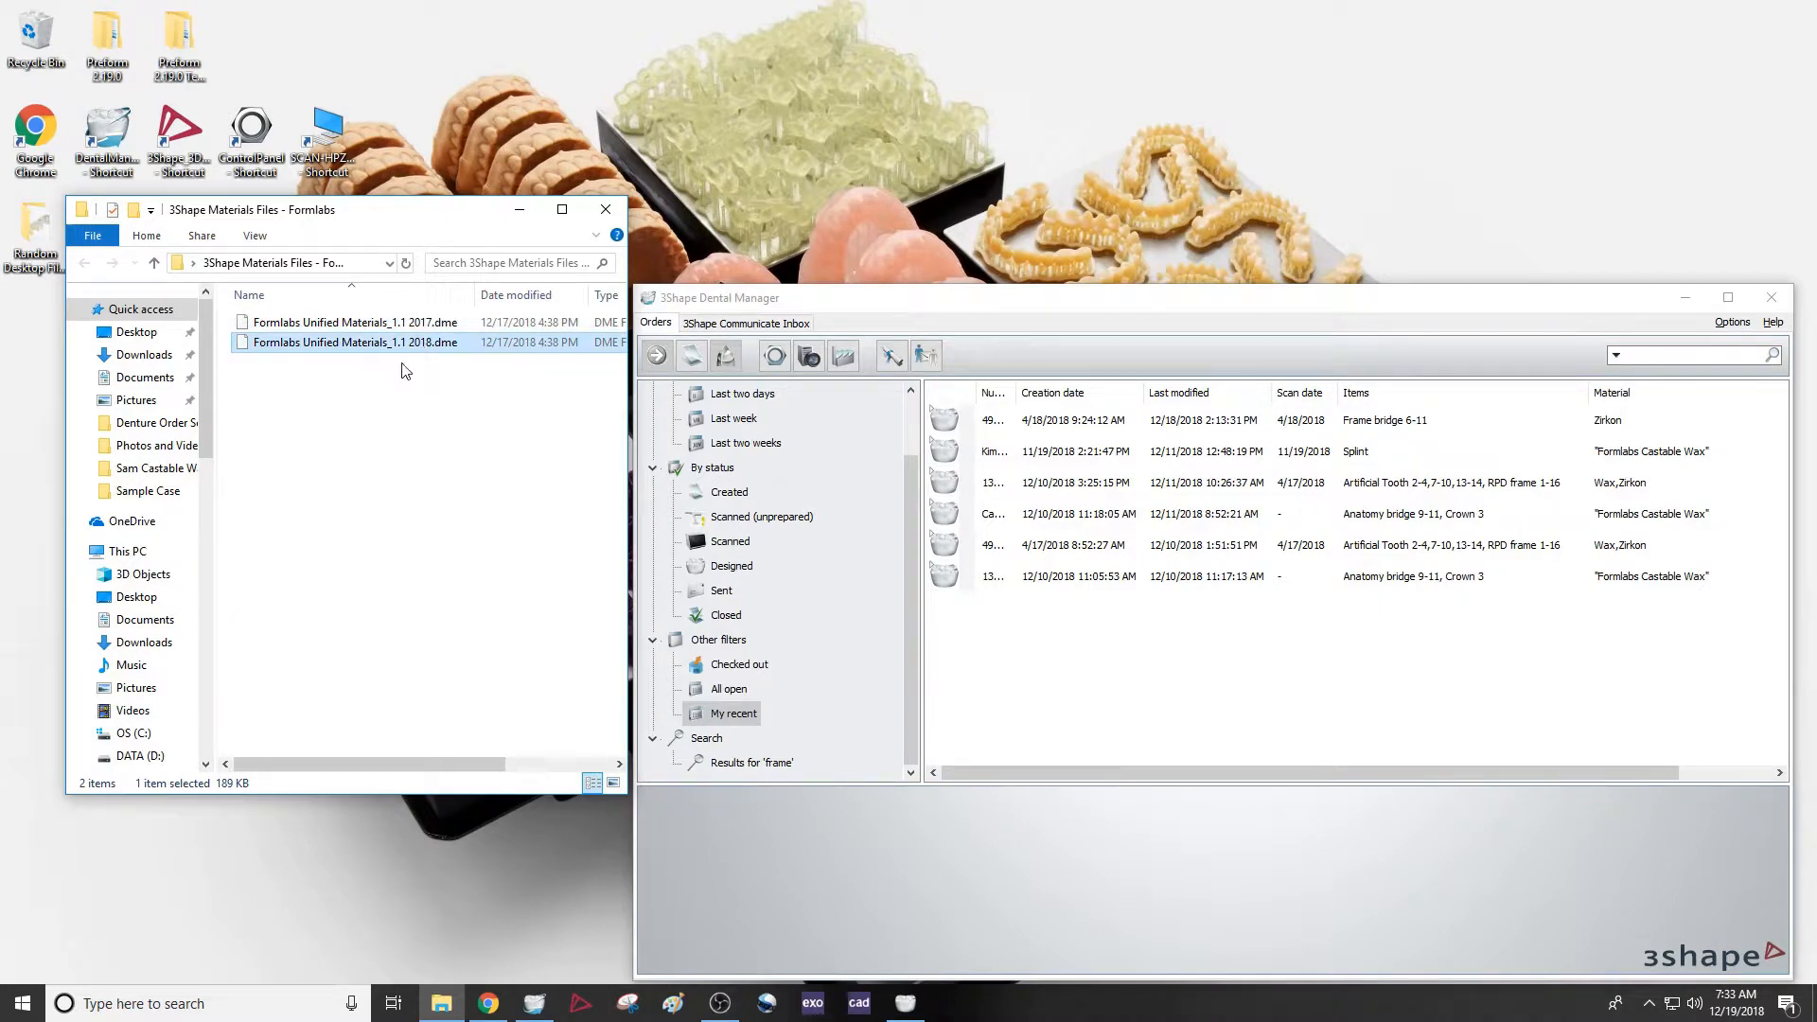
click(404, 373)
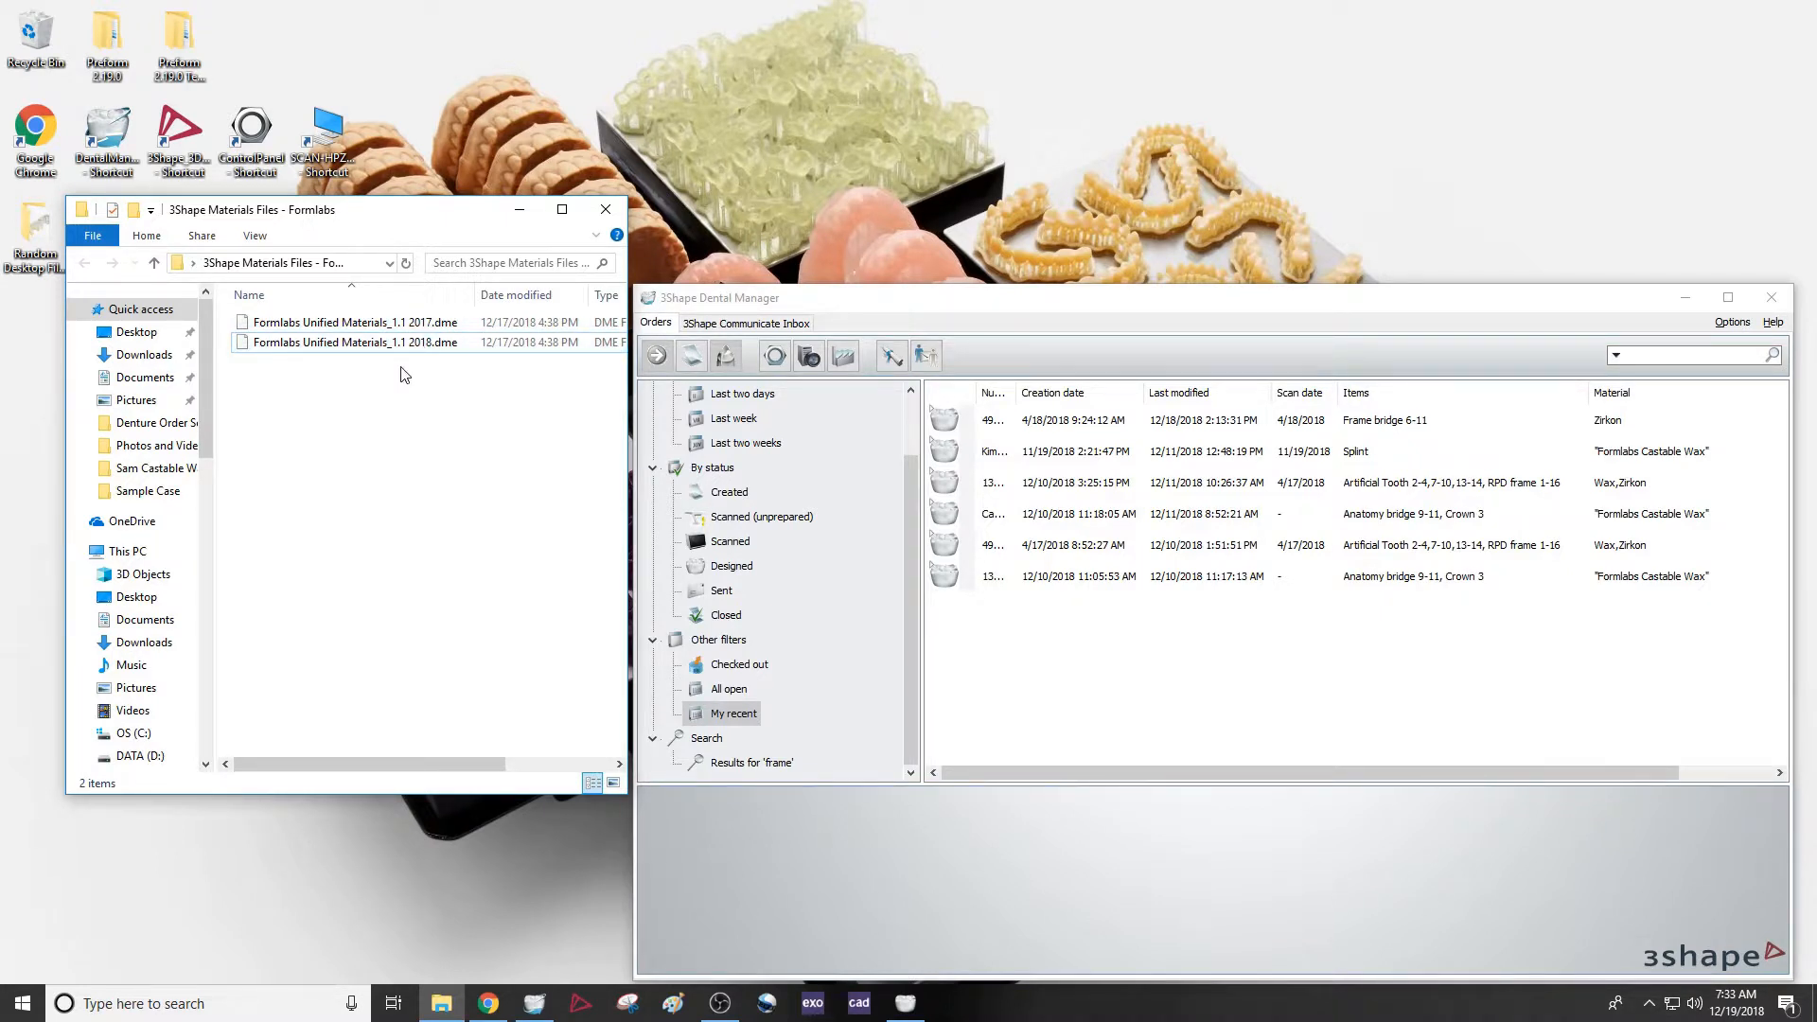
Check which Dental System version is installed in Dental Manager's About information, then close it
click(1256, 301)
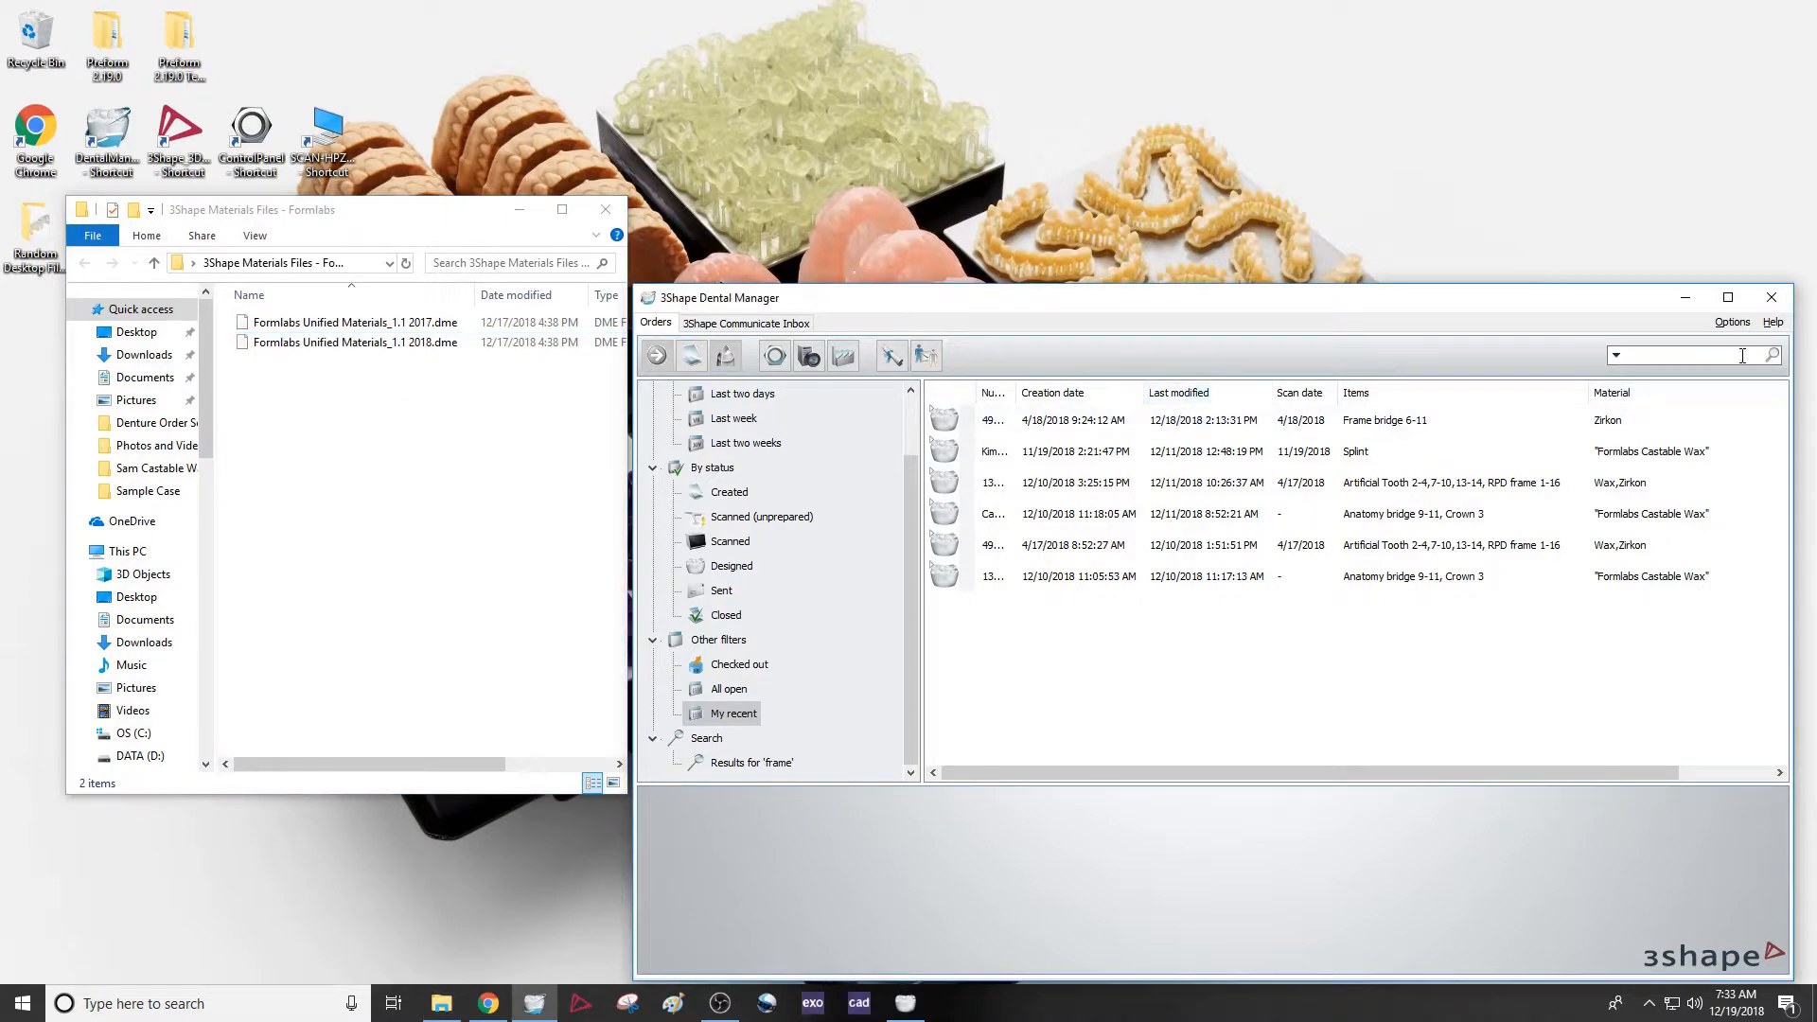
click(1771, 323)
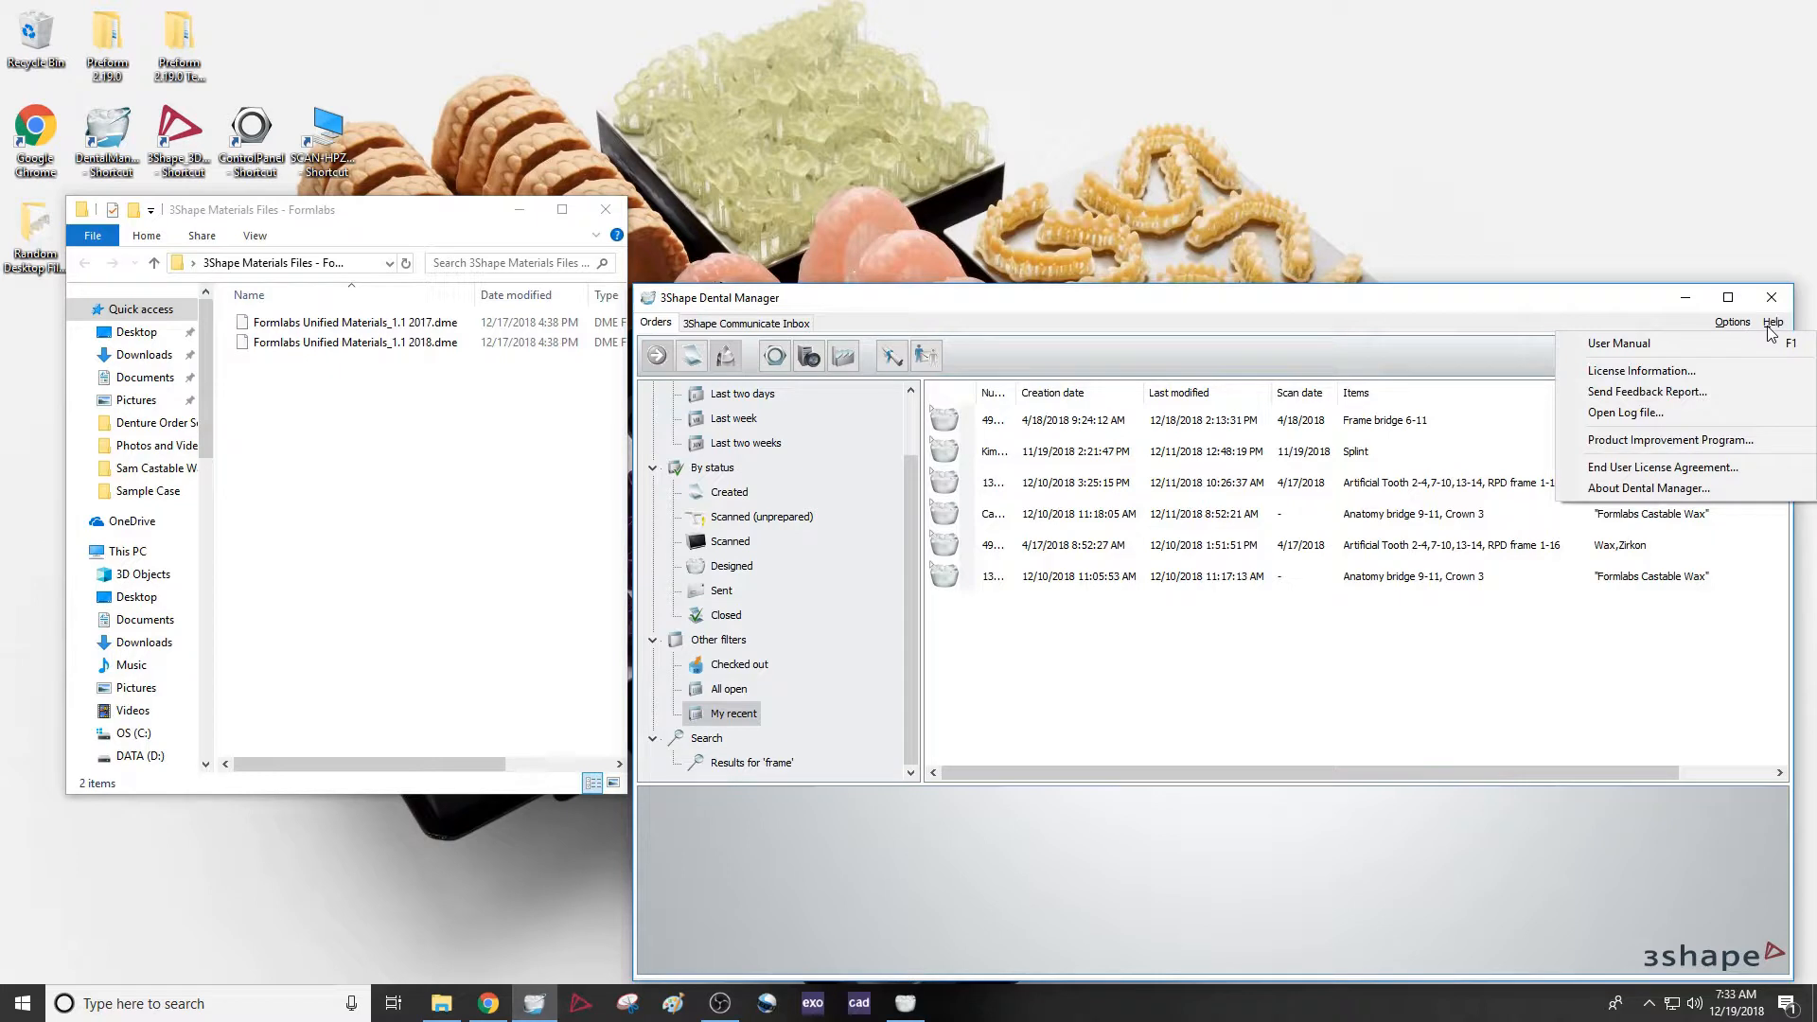
click(1665, 488)
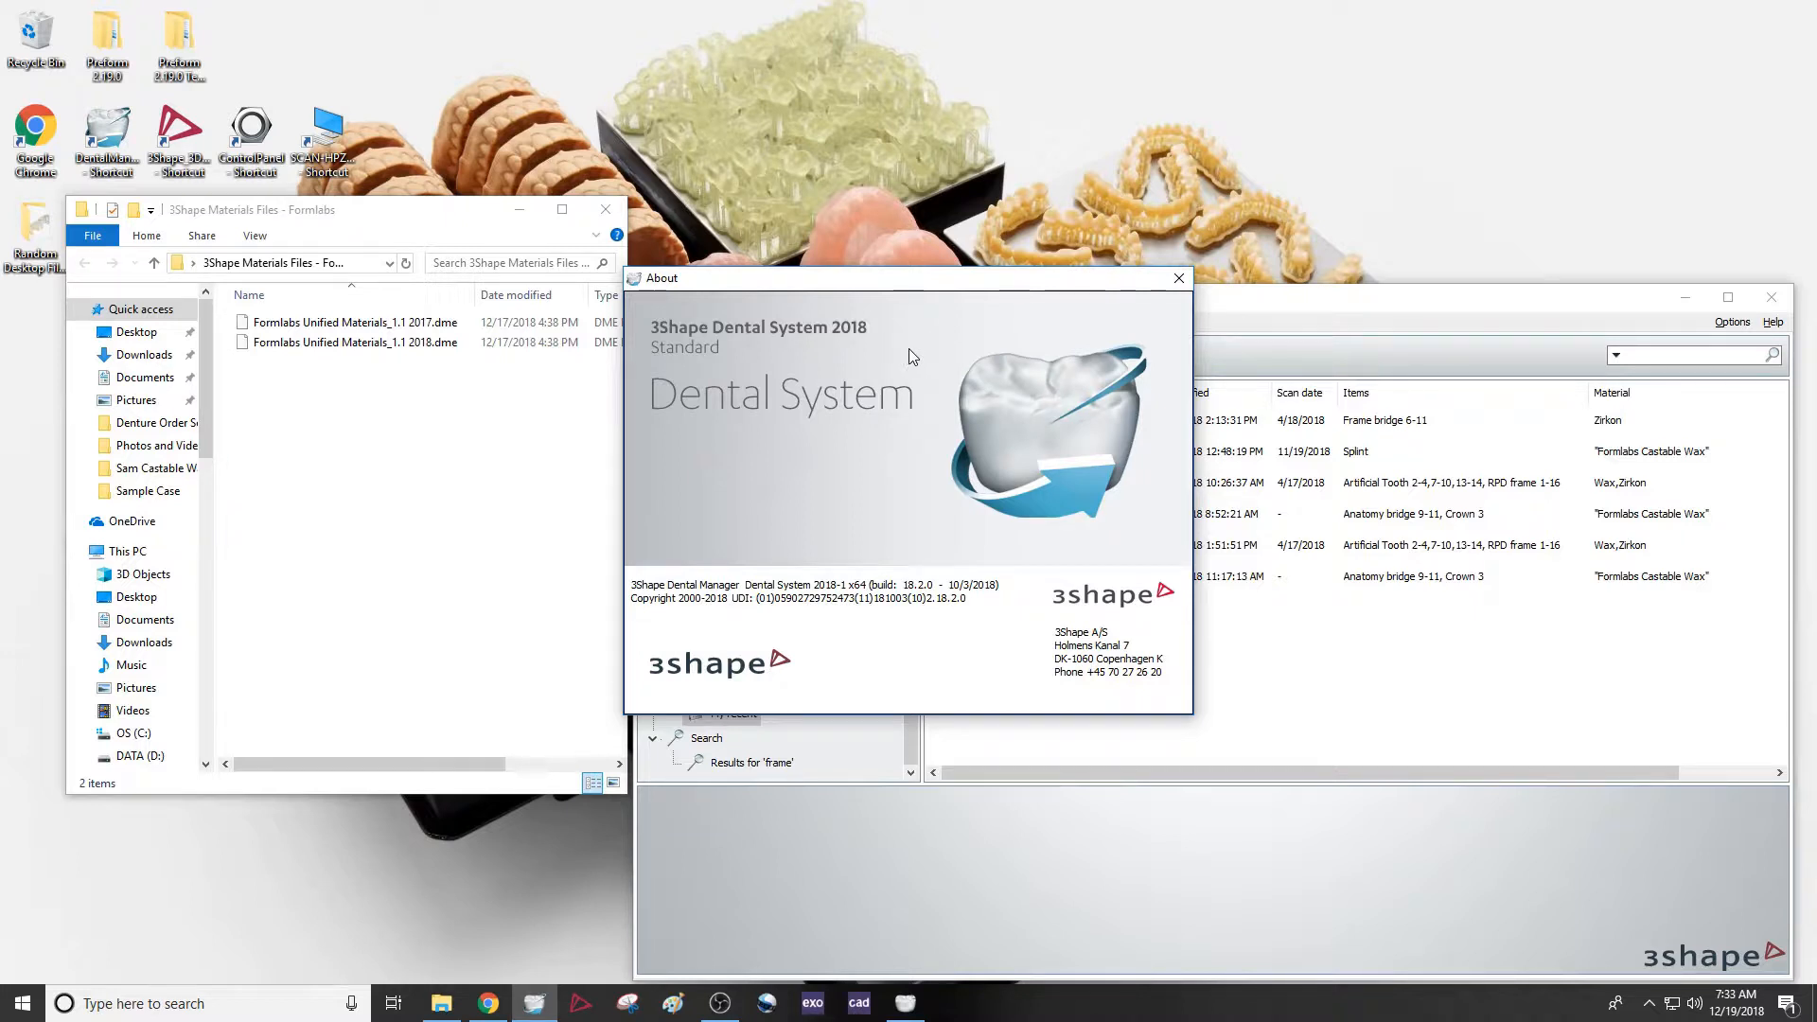
click(424, 326)
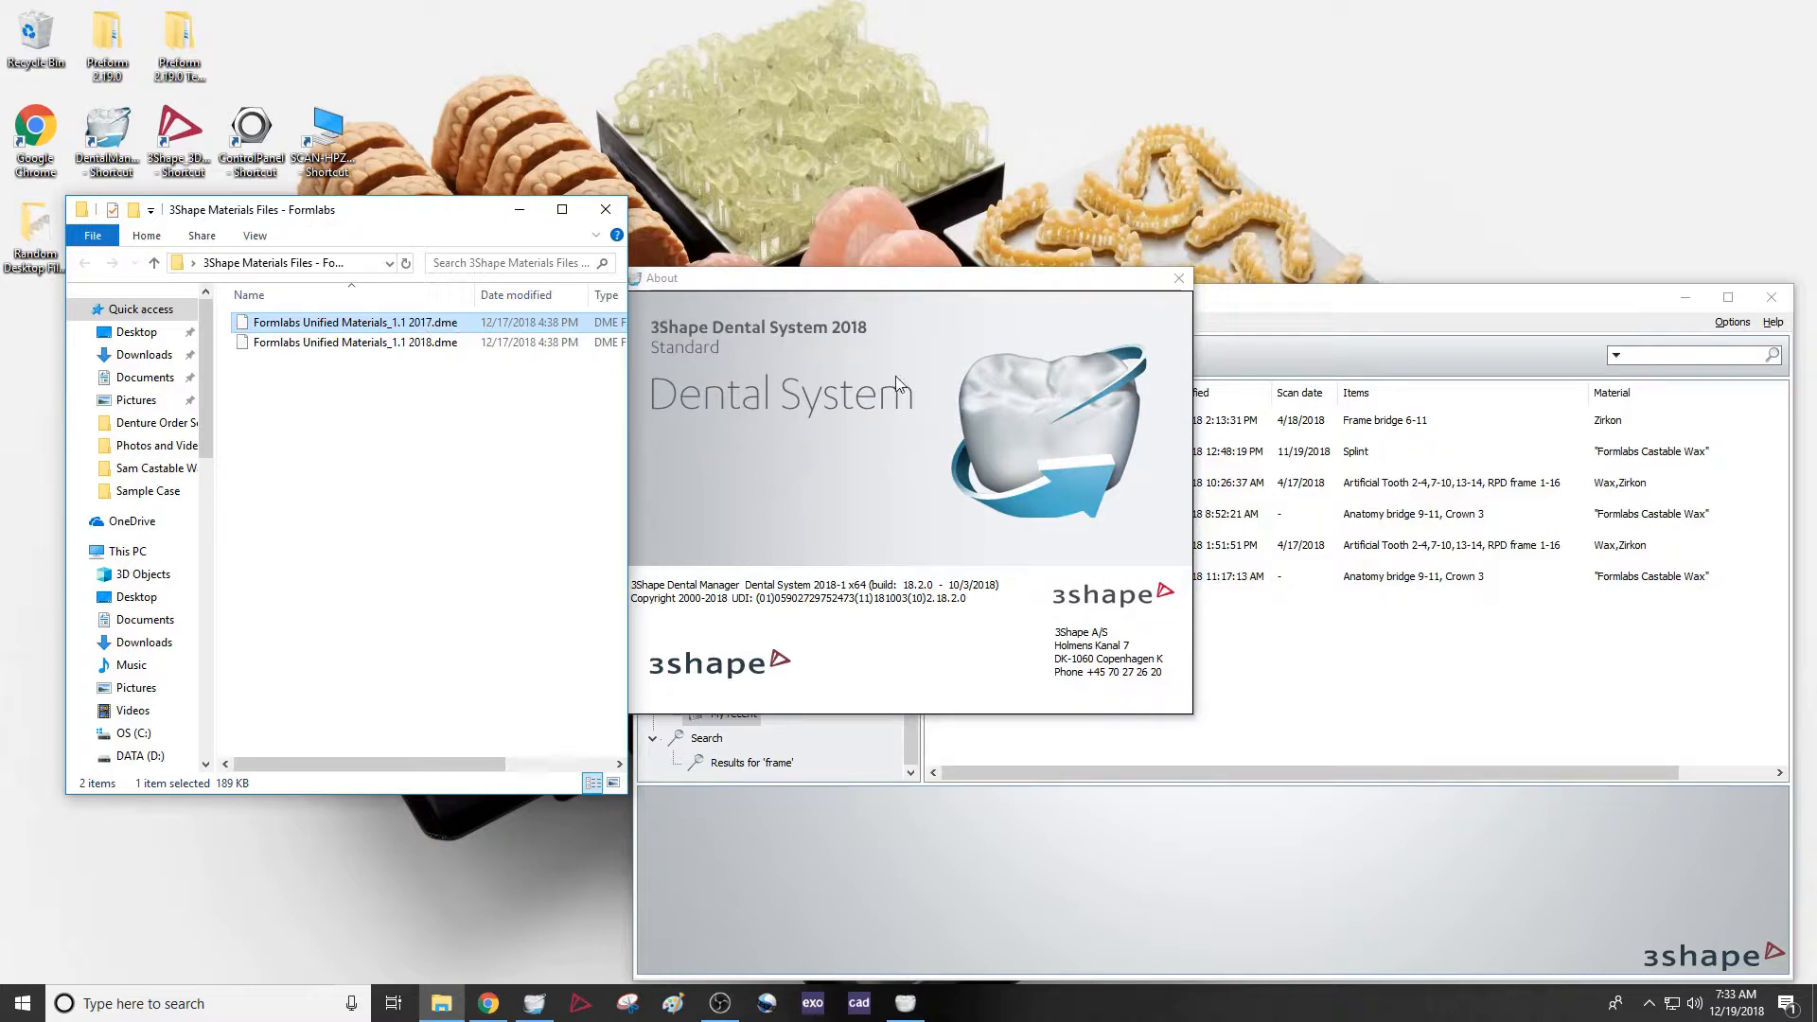
click(940, 386)
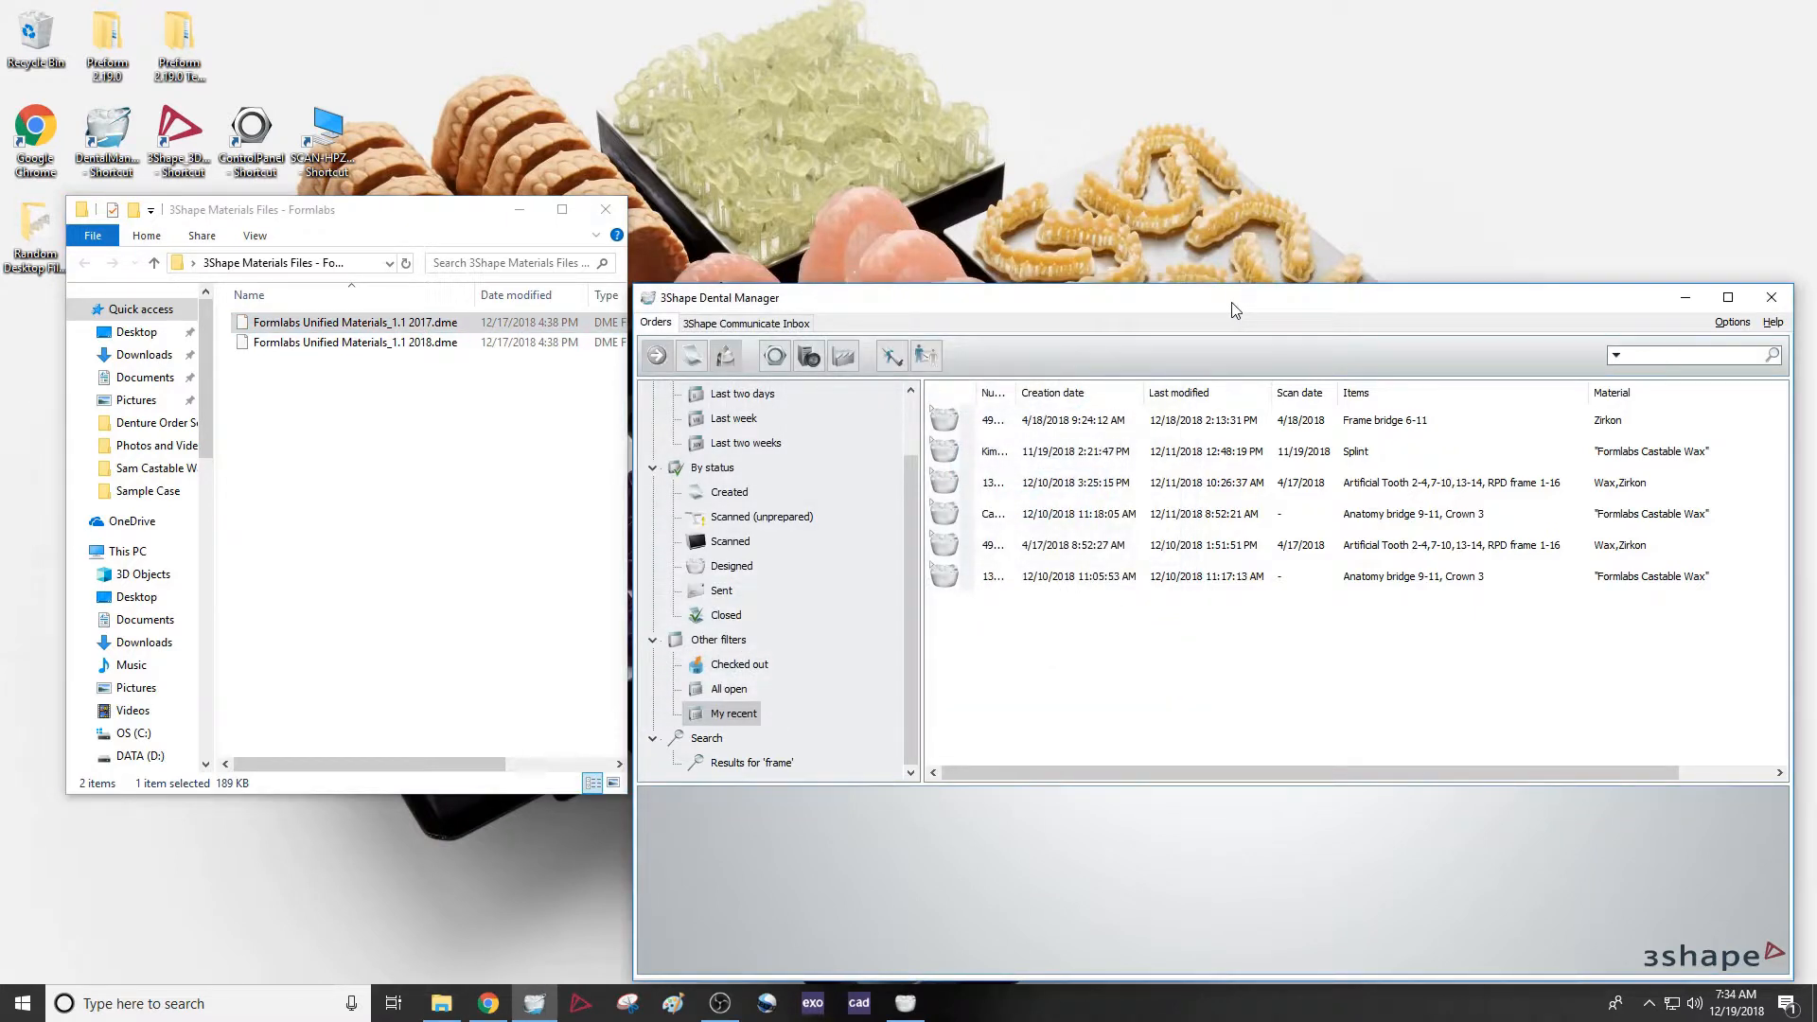
Select the Formlabs Unified Materials_1.1 2018.dme file in the Formlabs materials folder
drag(328, 436, 301, 331)
click(331, 382)
click(405, 352)
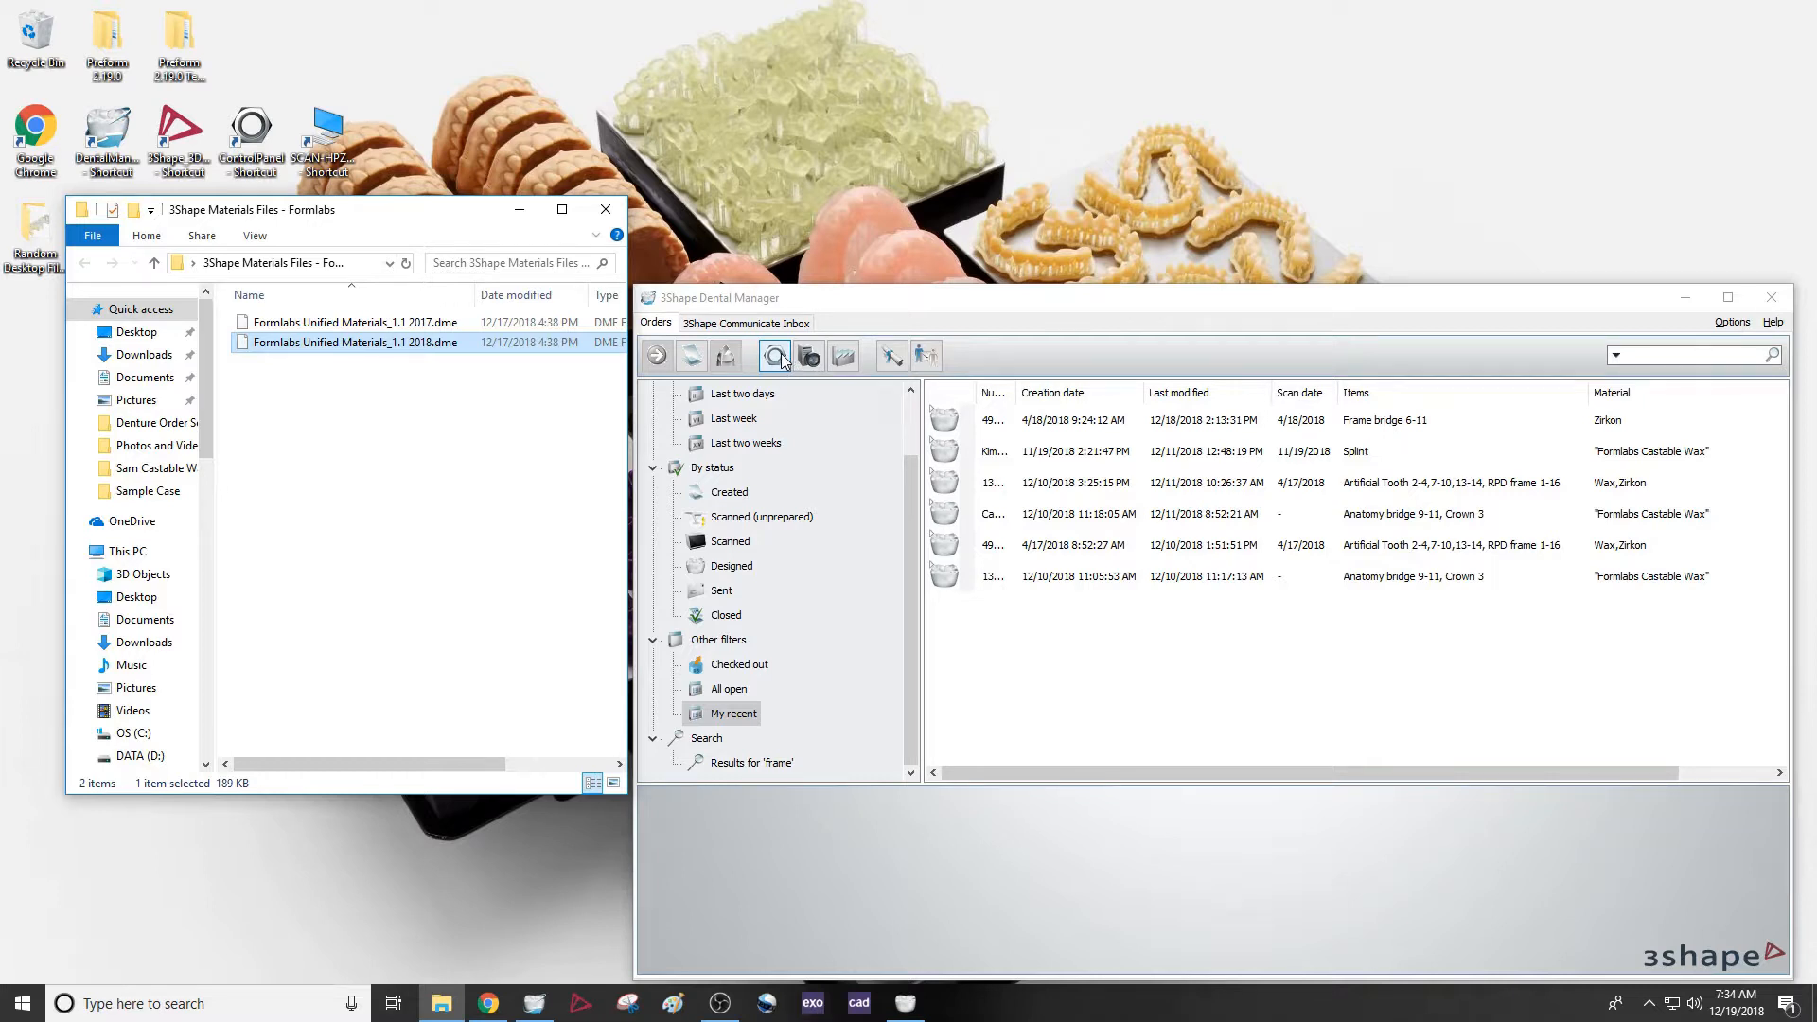
Open the Dental System Control Panel from Dental Manager and go to its Import/Export page
click(248, 125)
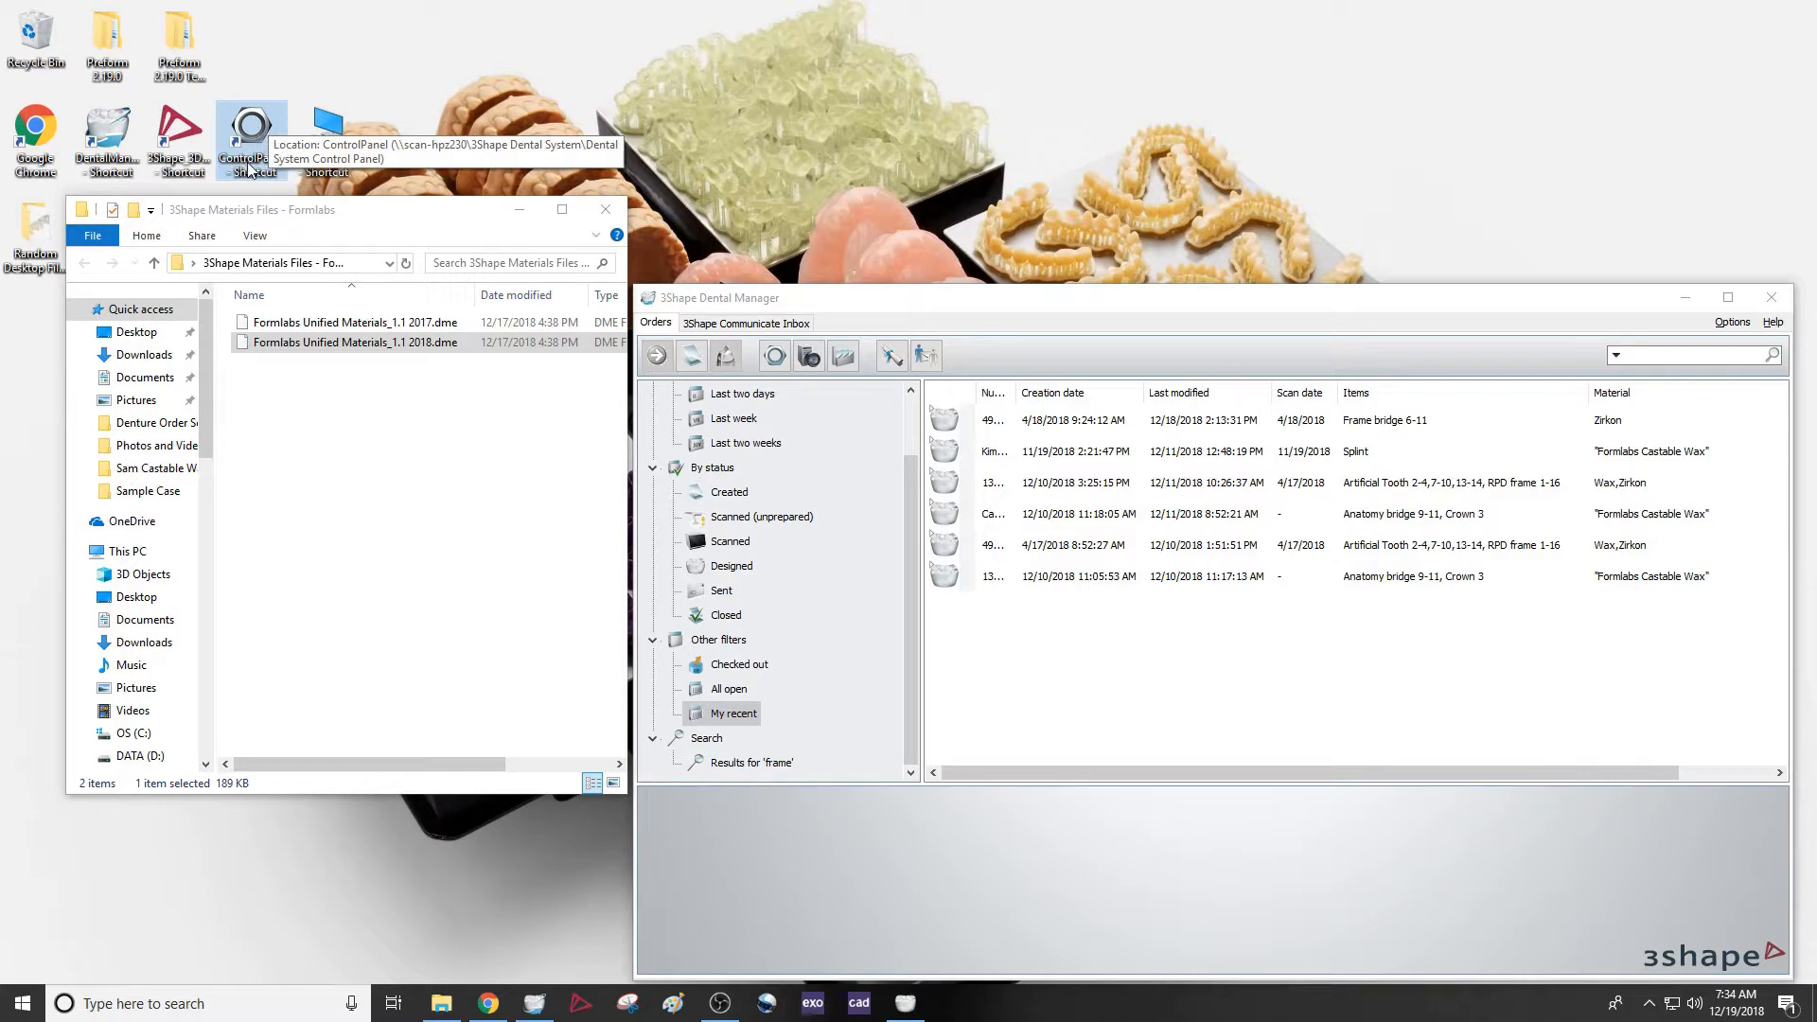
click(778, 358)
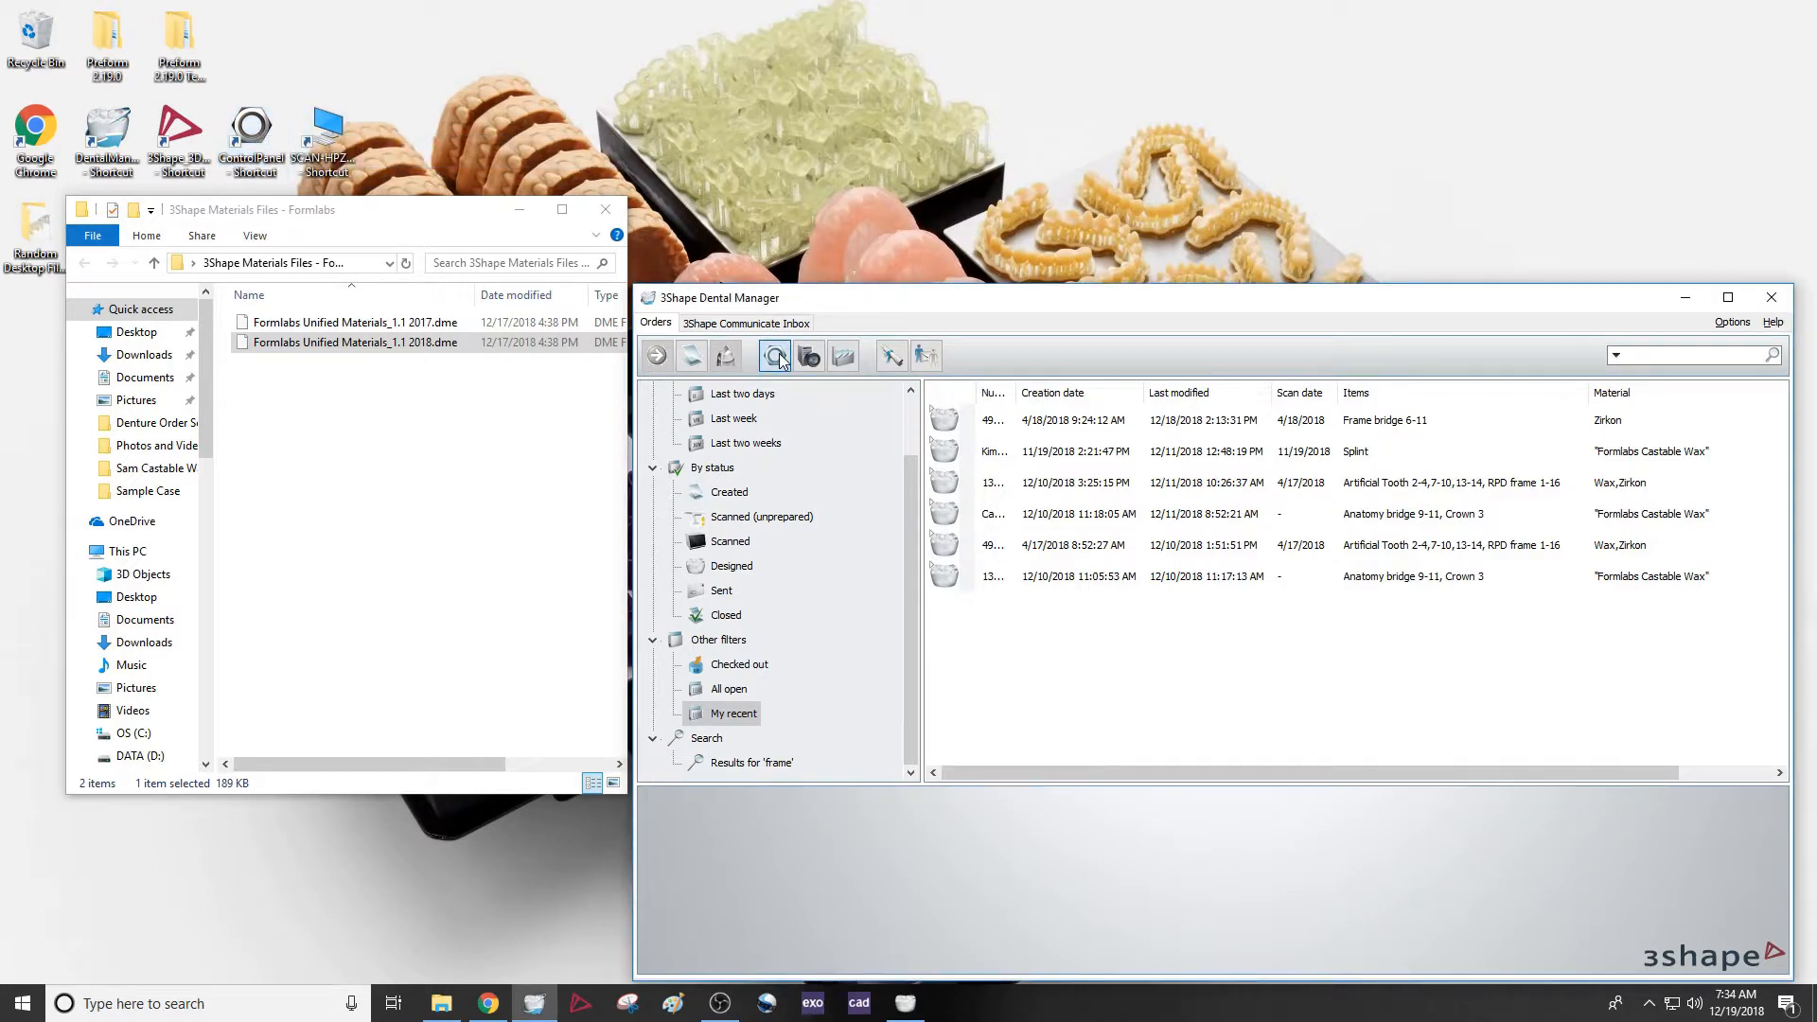
click(776, 357)
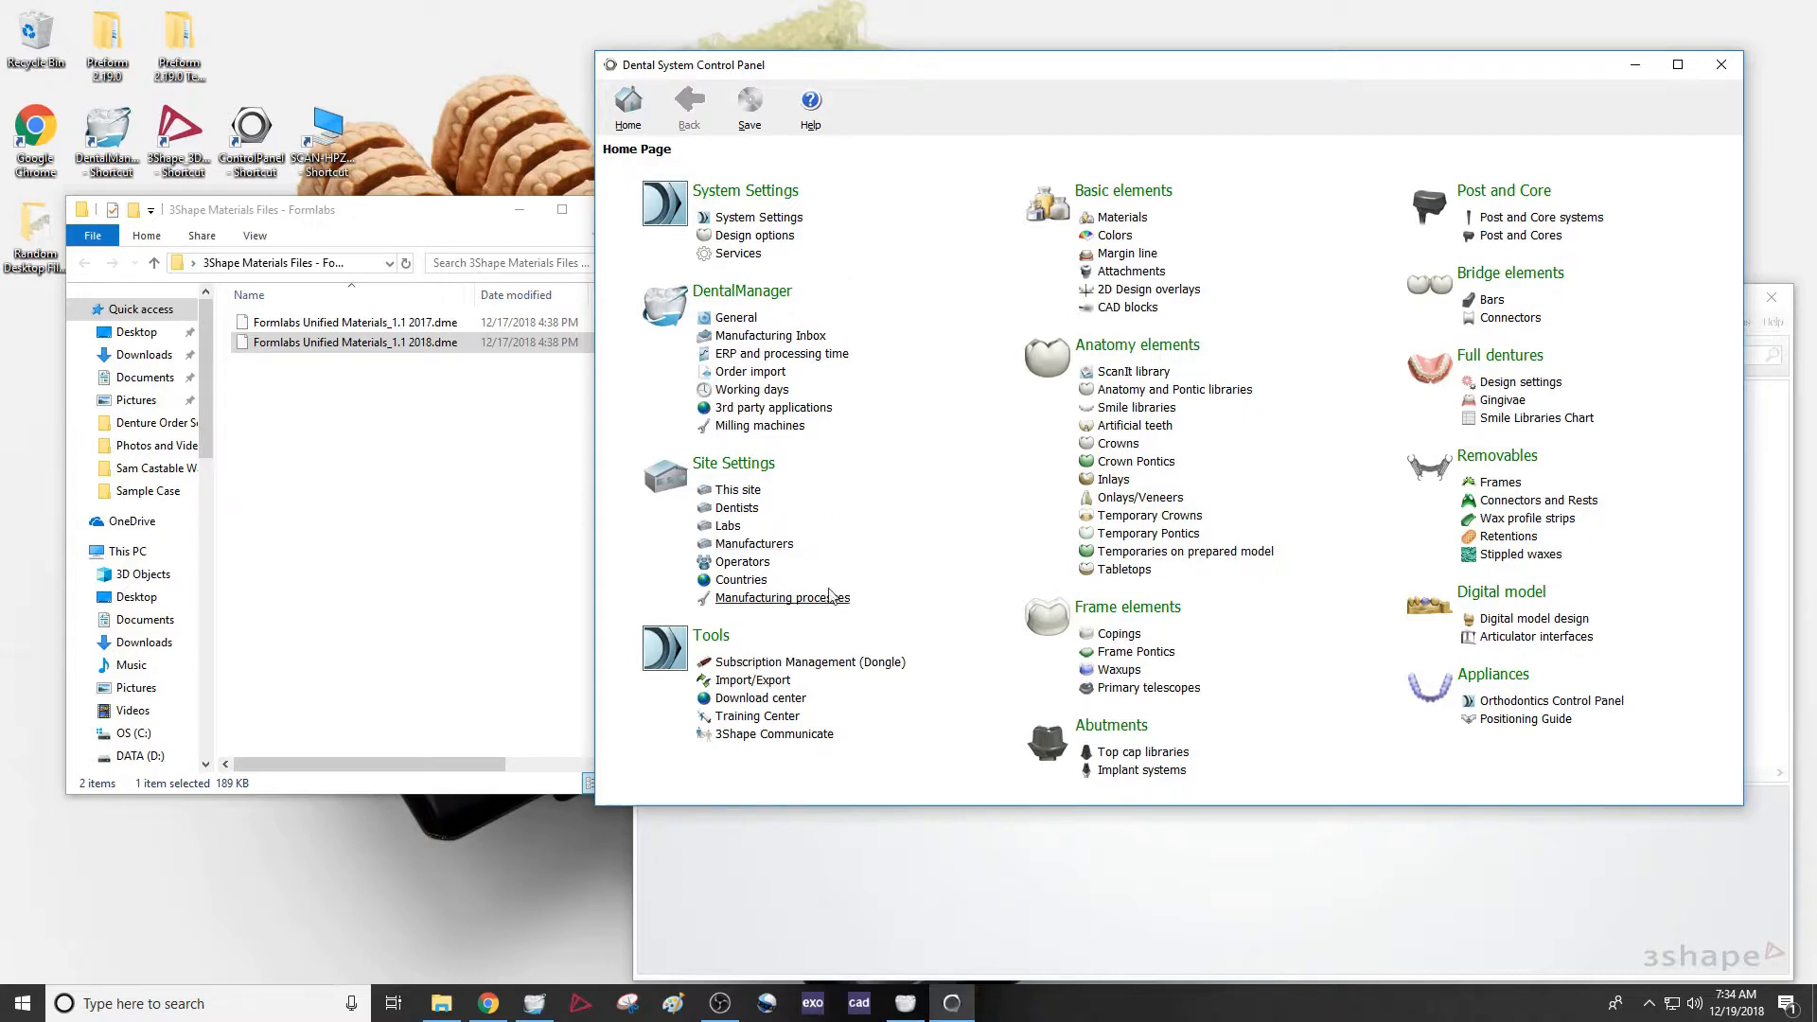
click(737, 680)
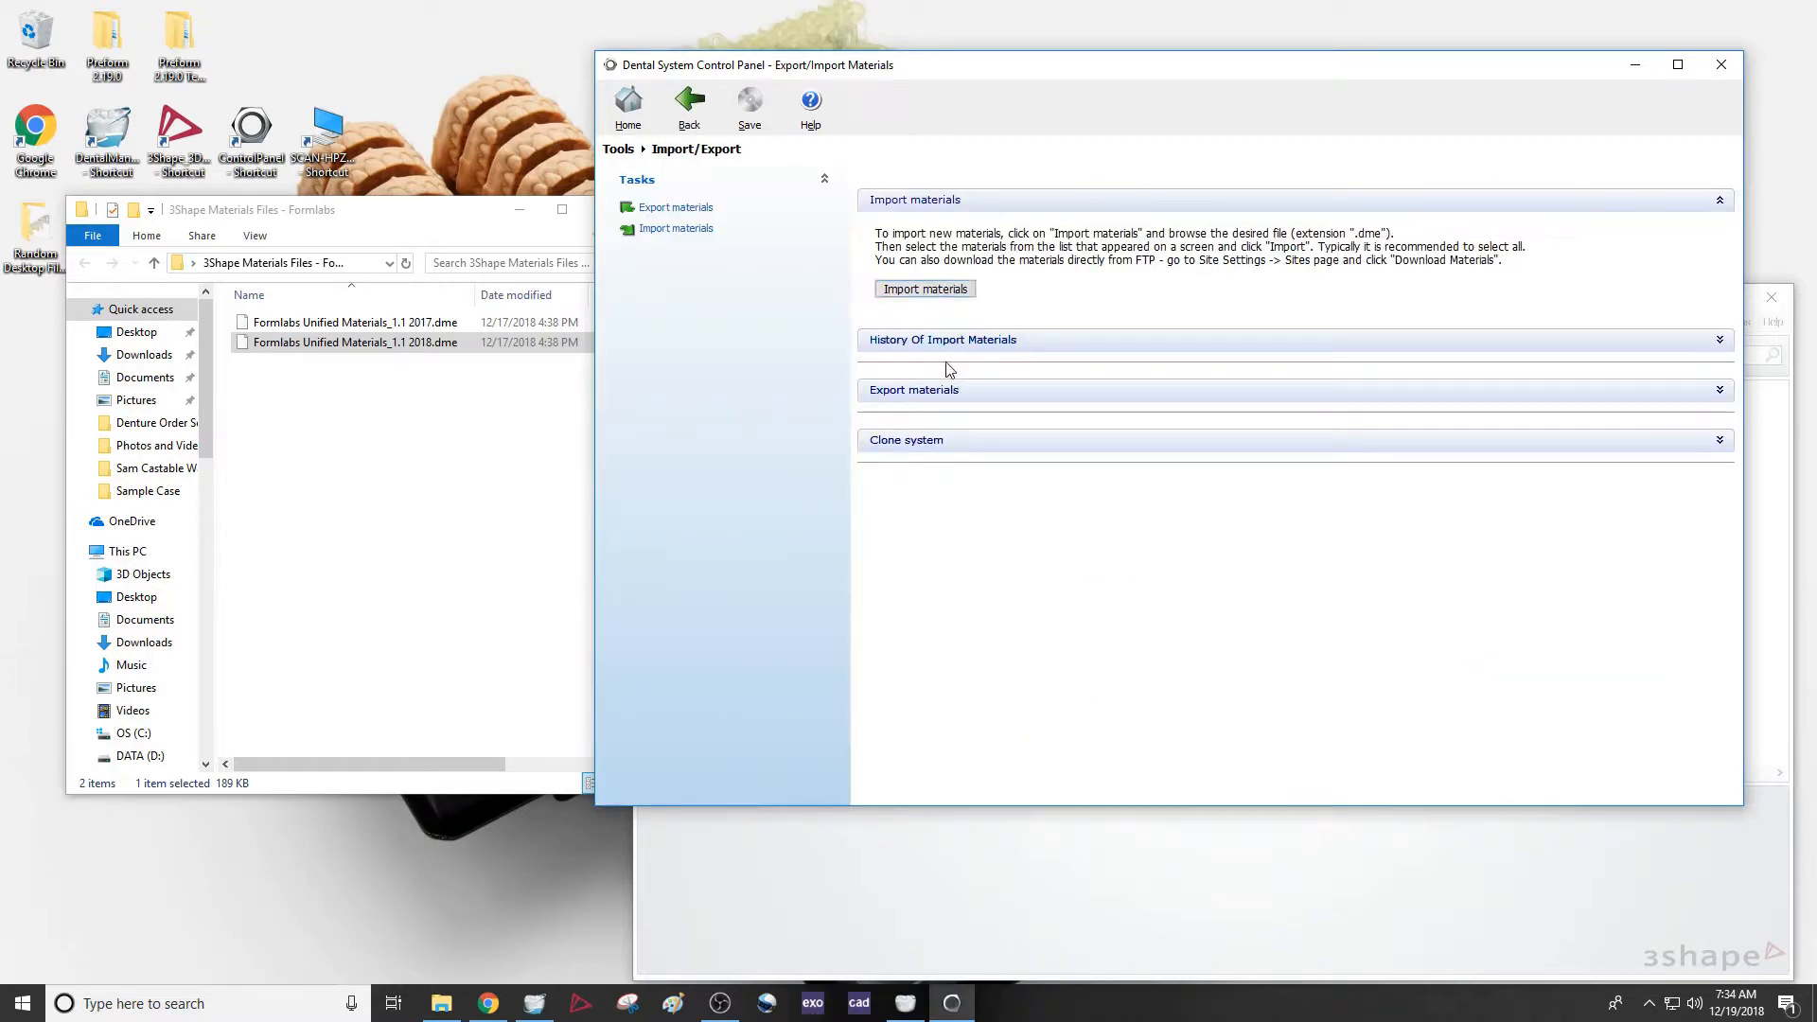
Load Formlabs Unified Materials_1.1 2018.dme from the desktop's 3Shape Materials Files - Formlabs folder for materials import
click(926, 295)
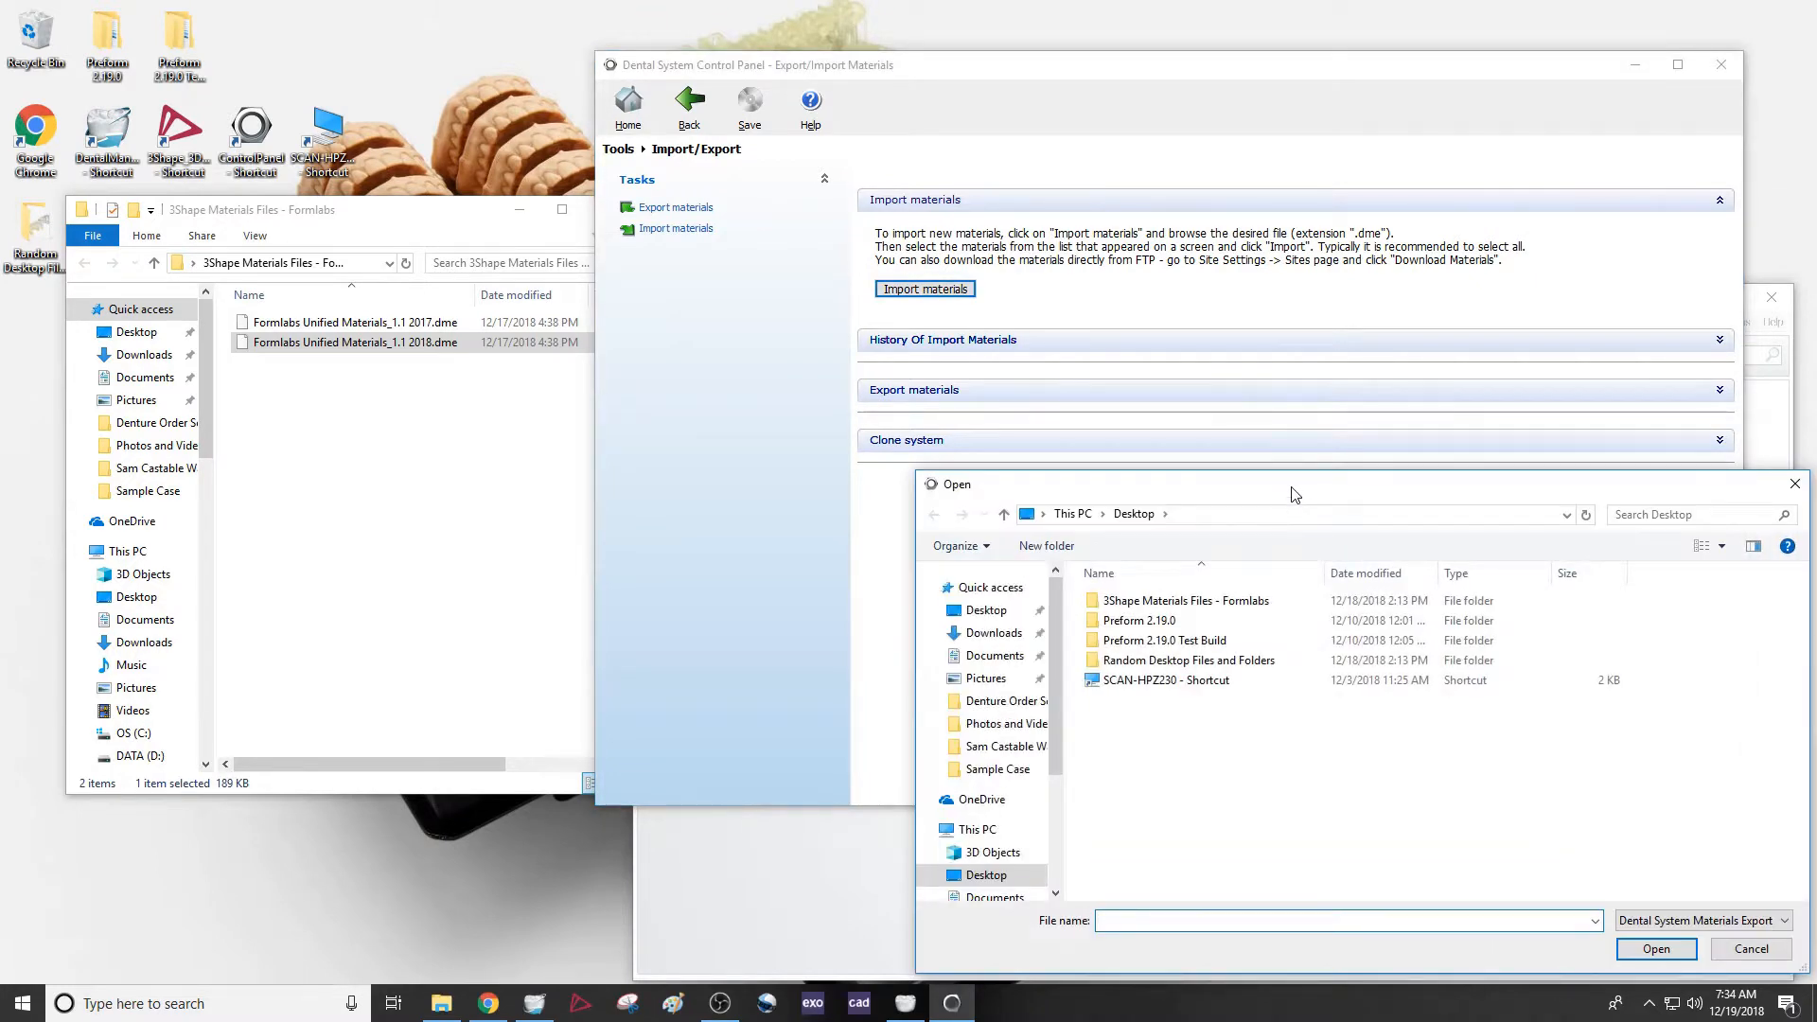
drag(1292, 485, 1029, 367)
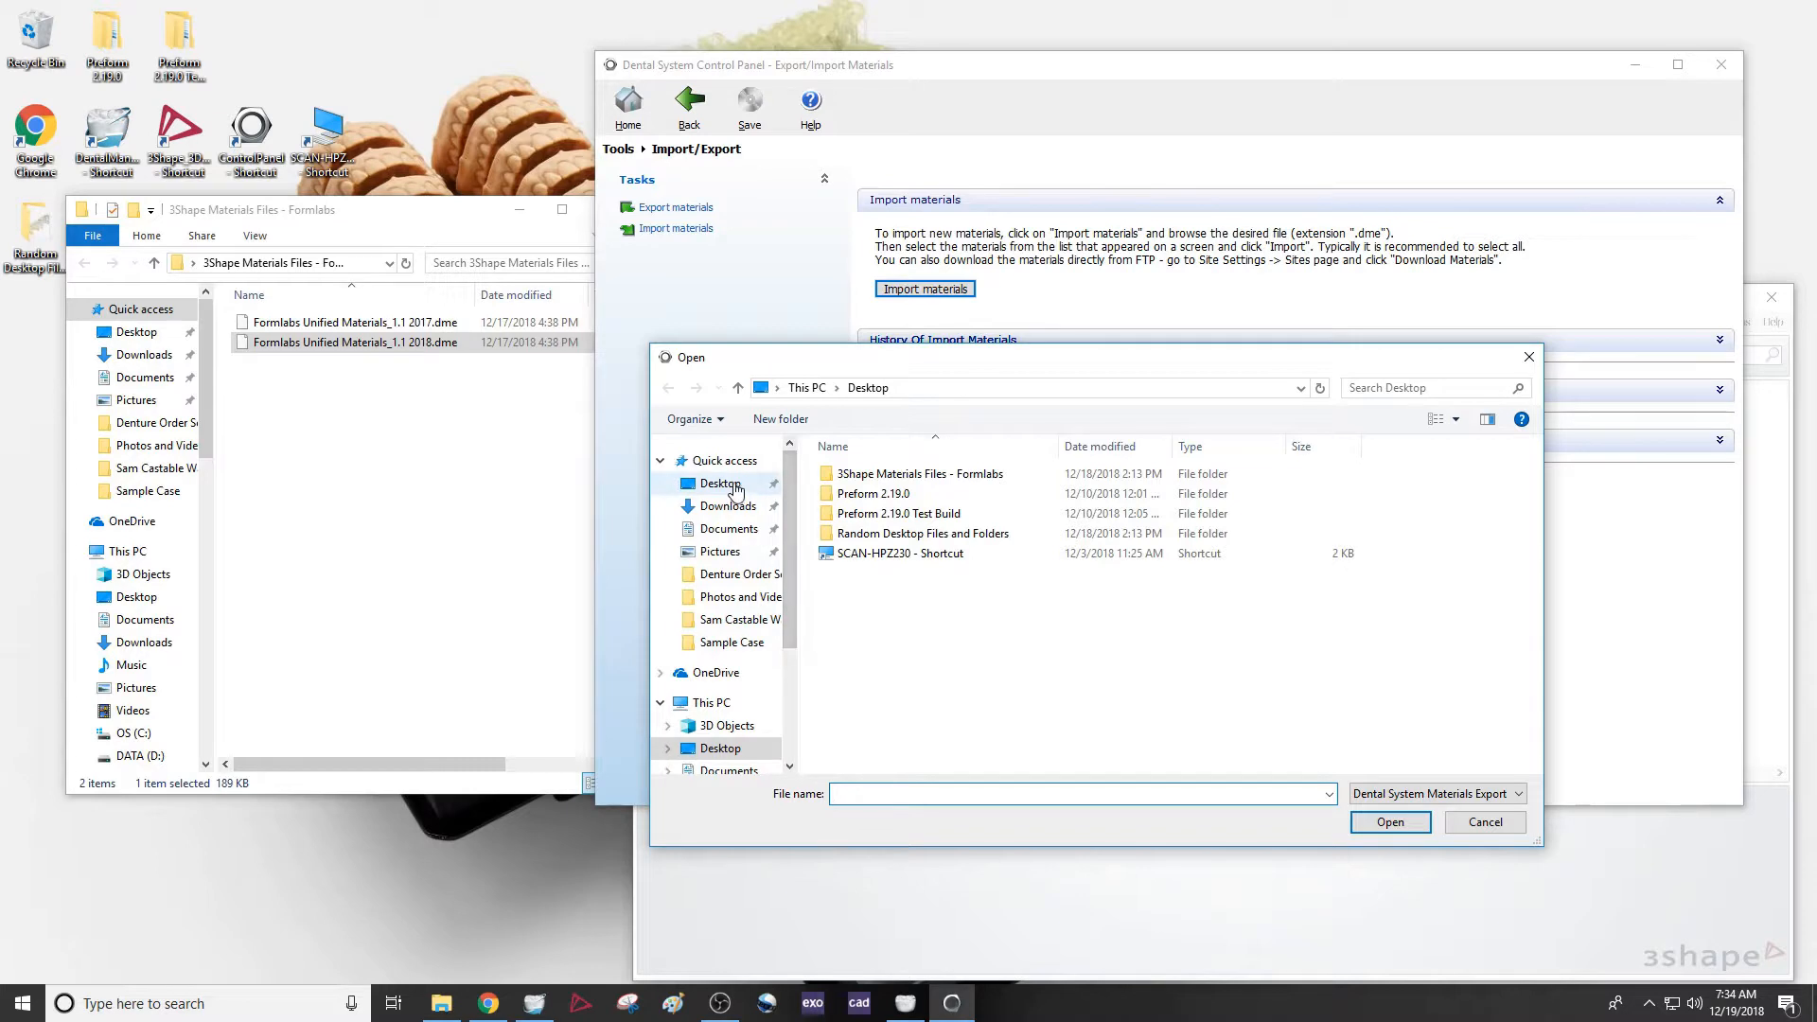
double_click(943, 476)
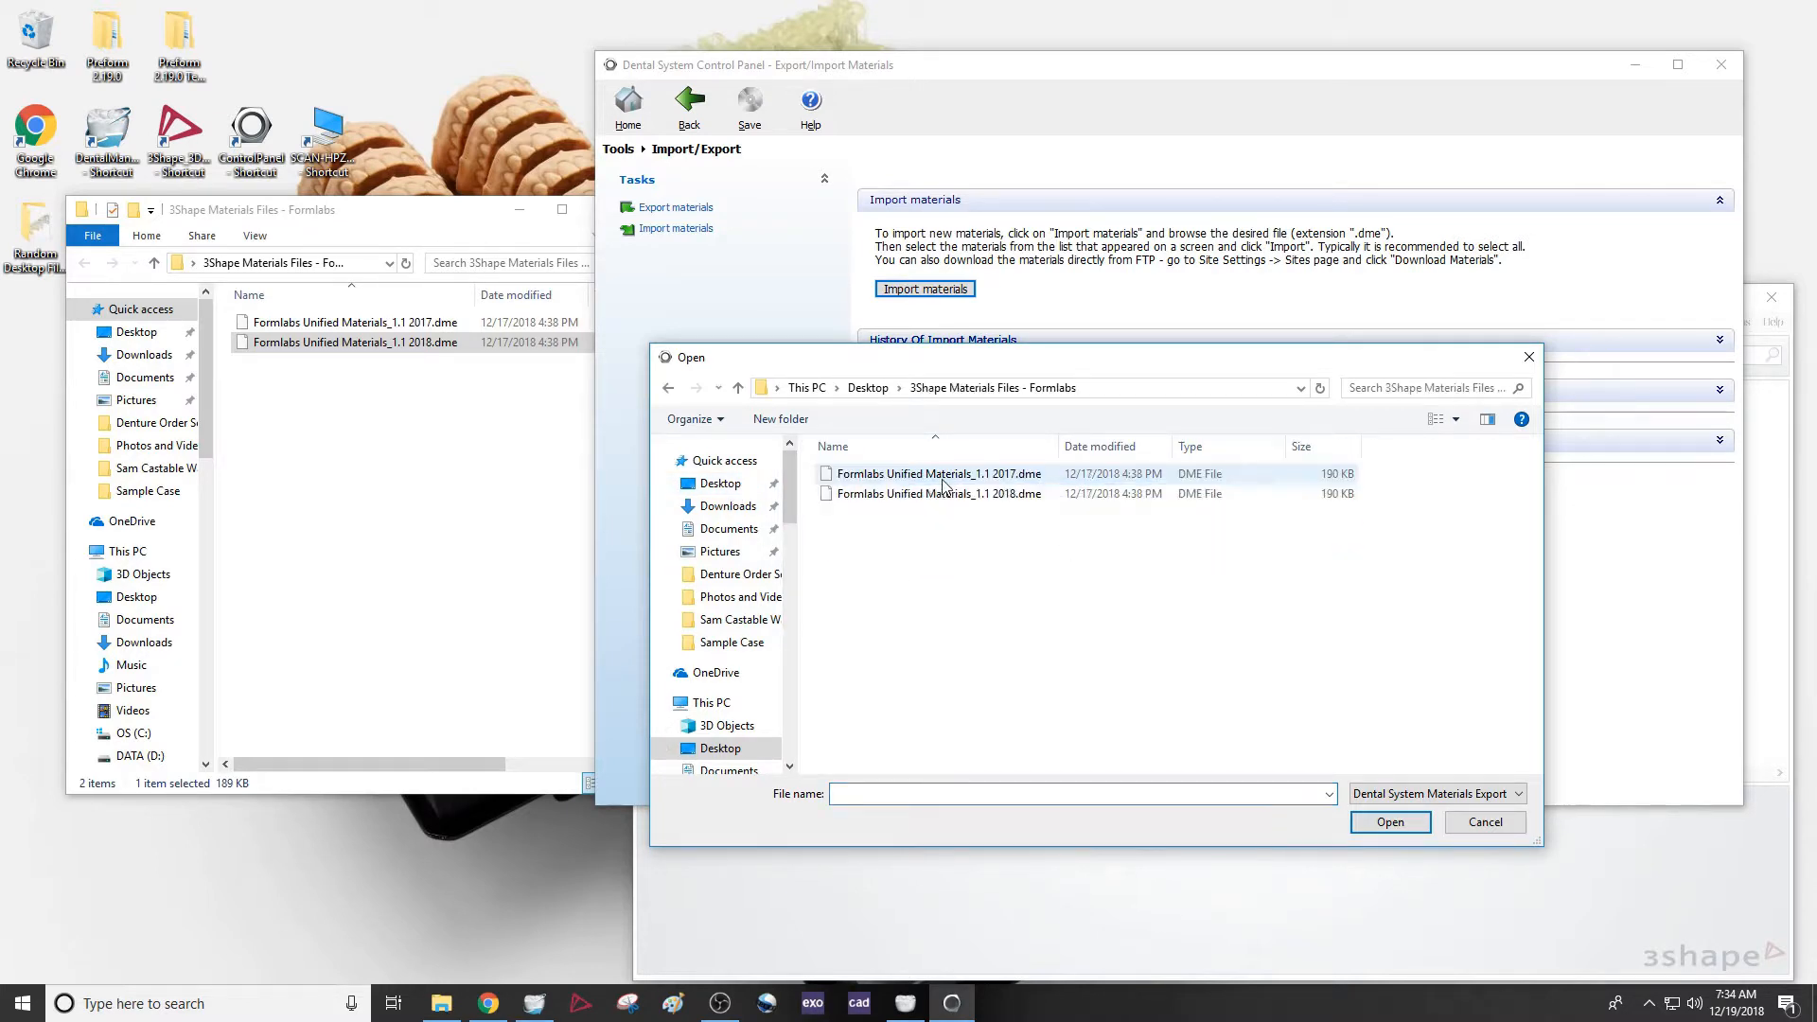
click(987, 495)
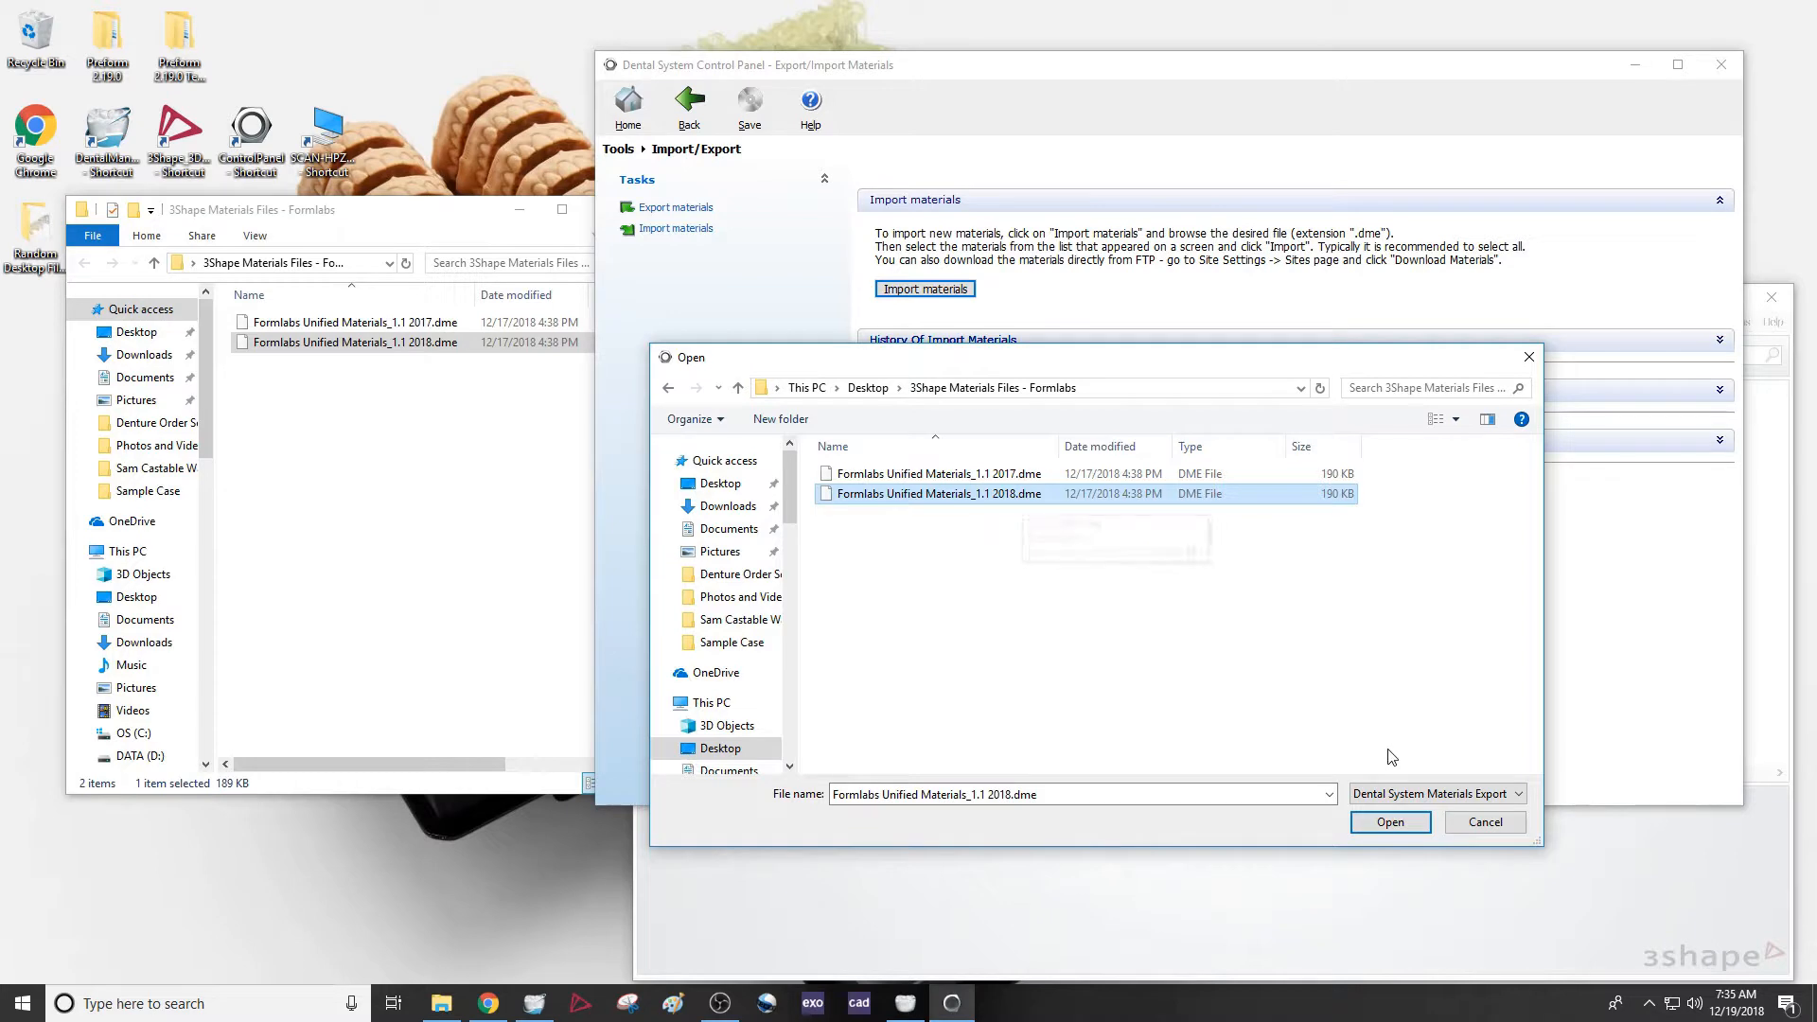
click(1392, 820)
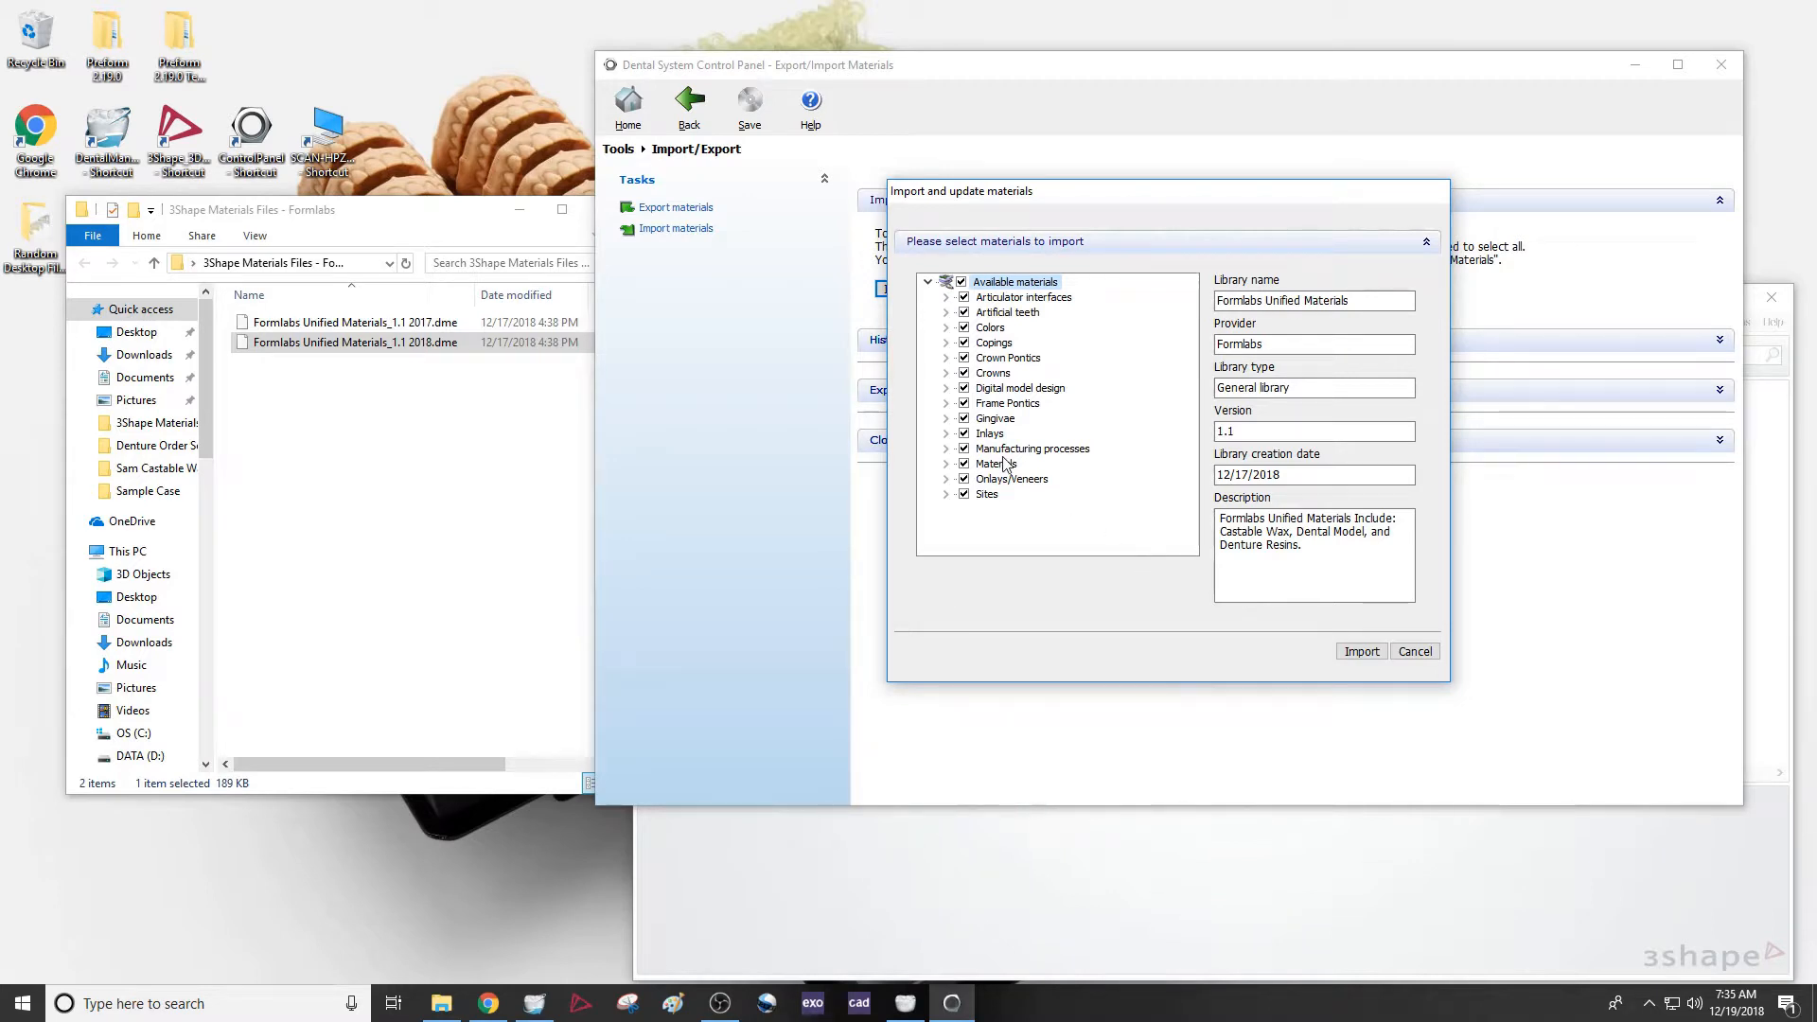
Examine the materials offered under Crowns and Artificial teeth and read the library's description
click(946, 374)
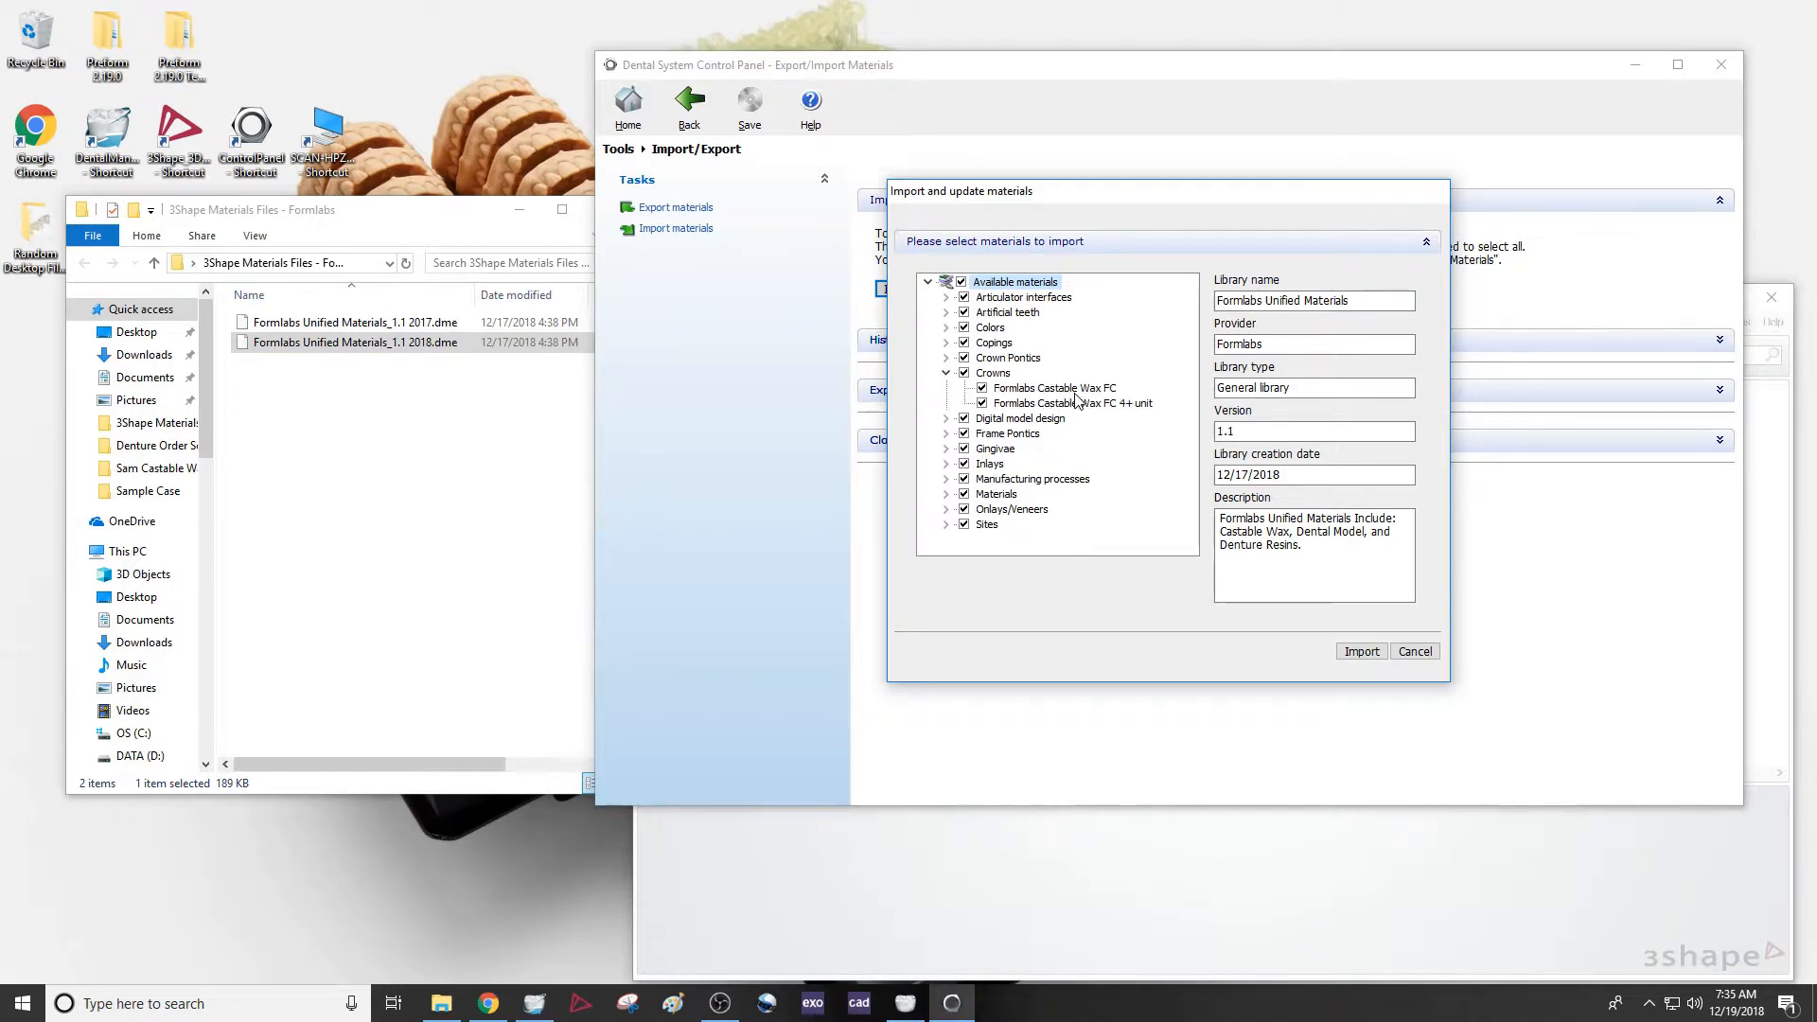
click(946, 313)
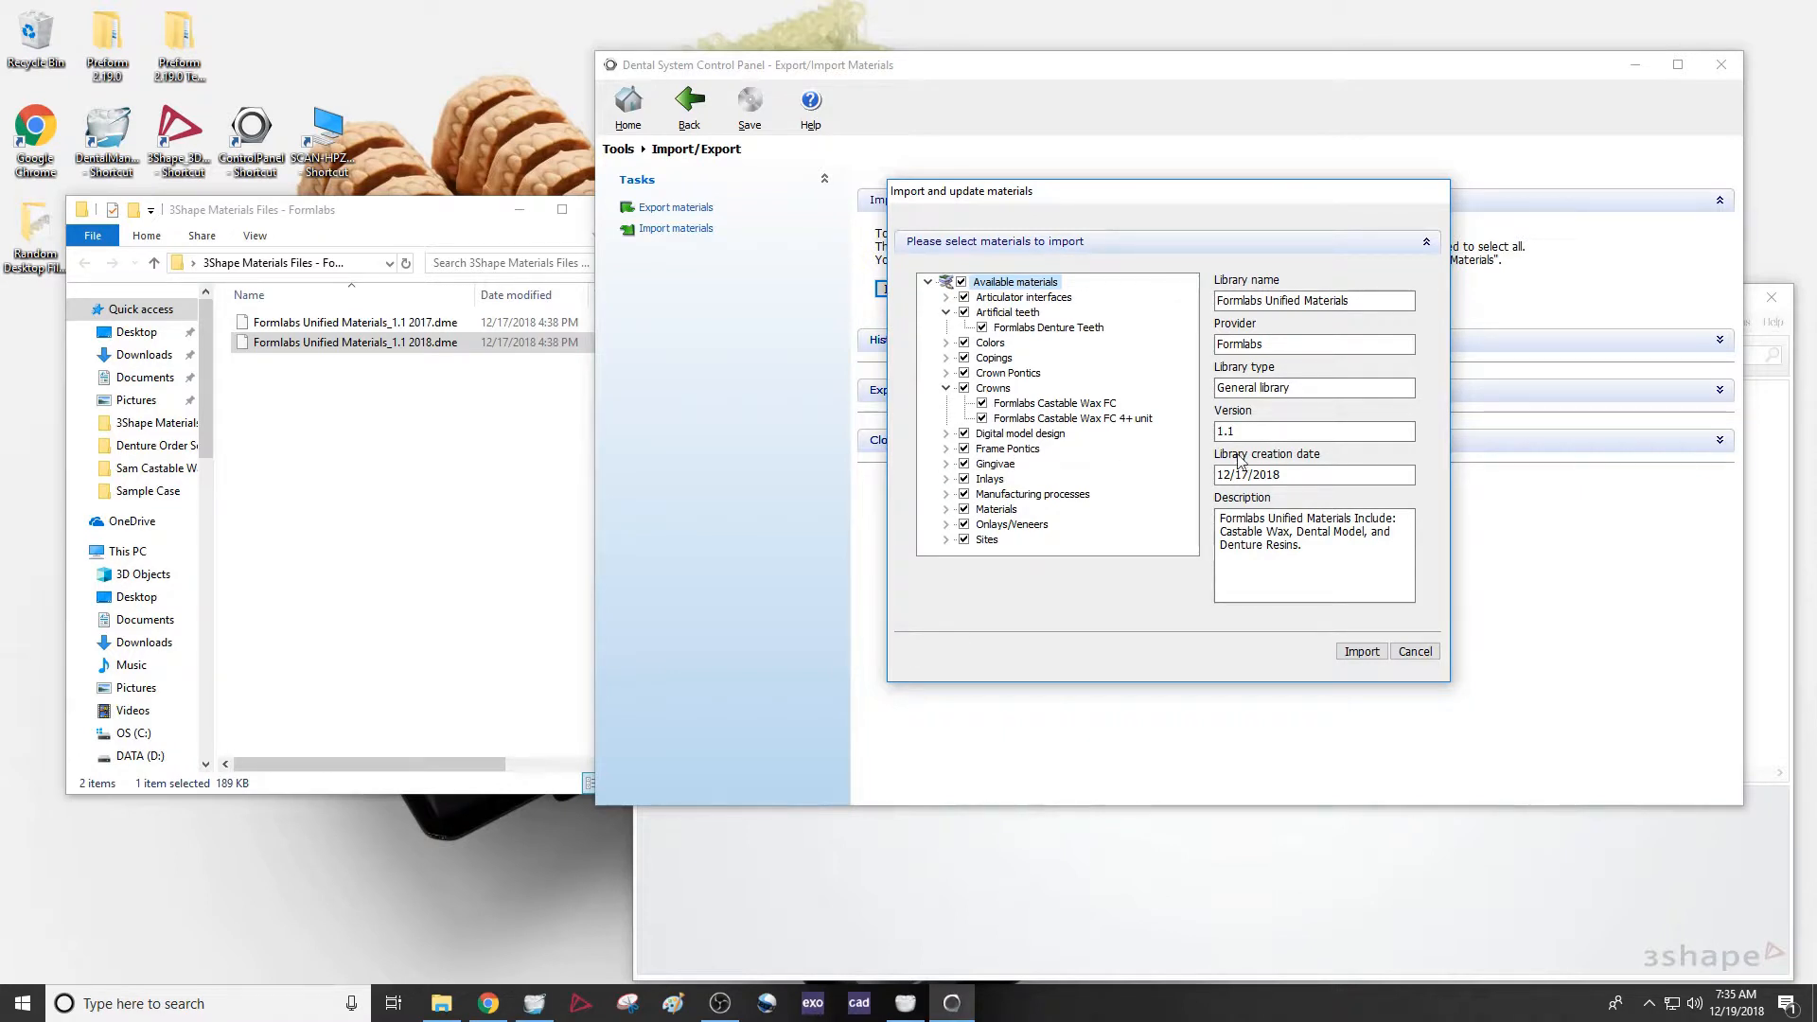
drag(1220, 517, 1305, 546)
click(1309, 544)
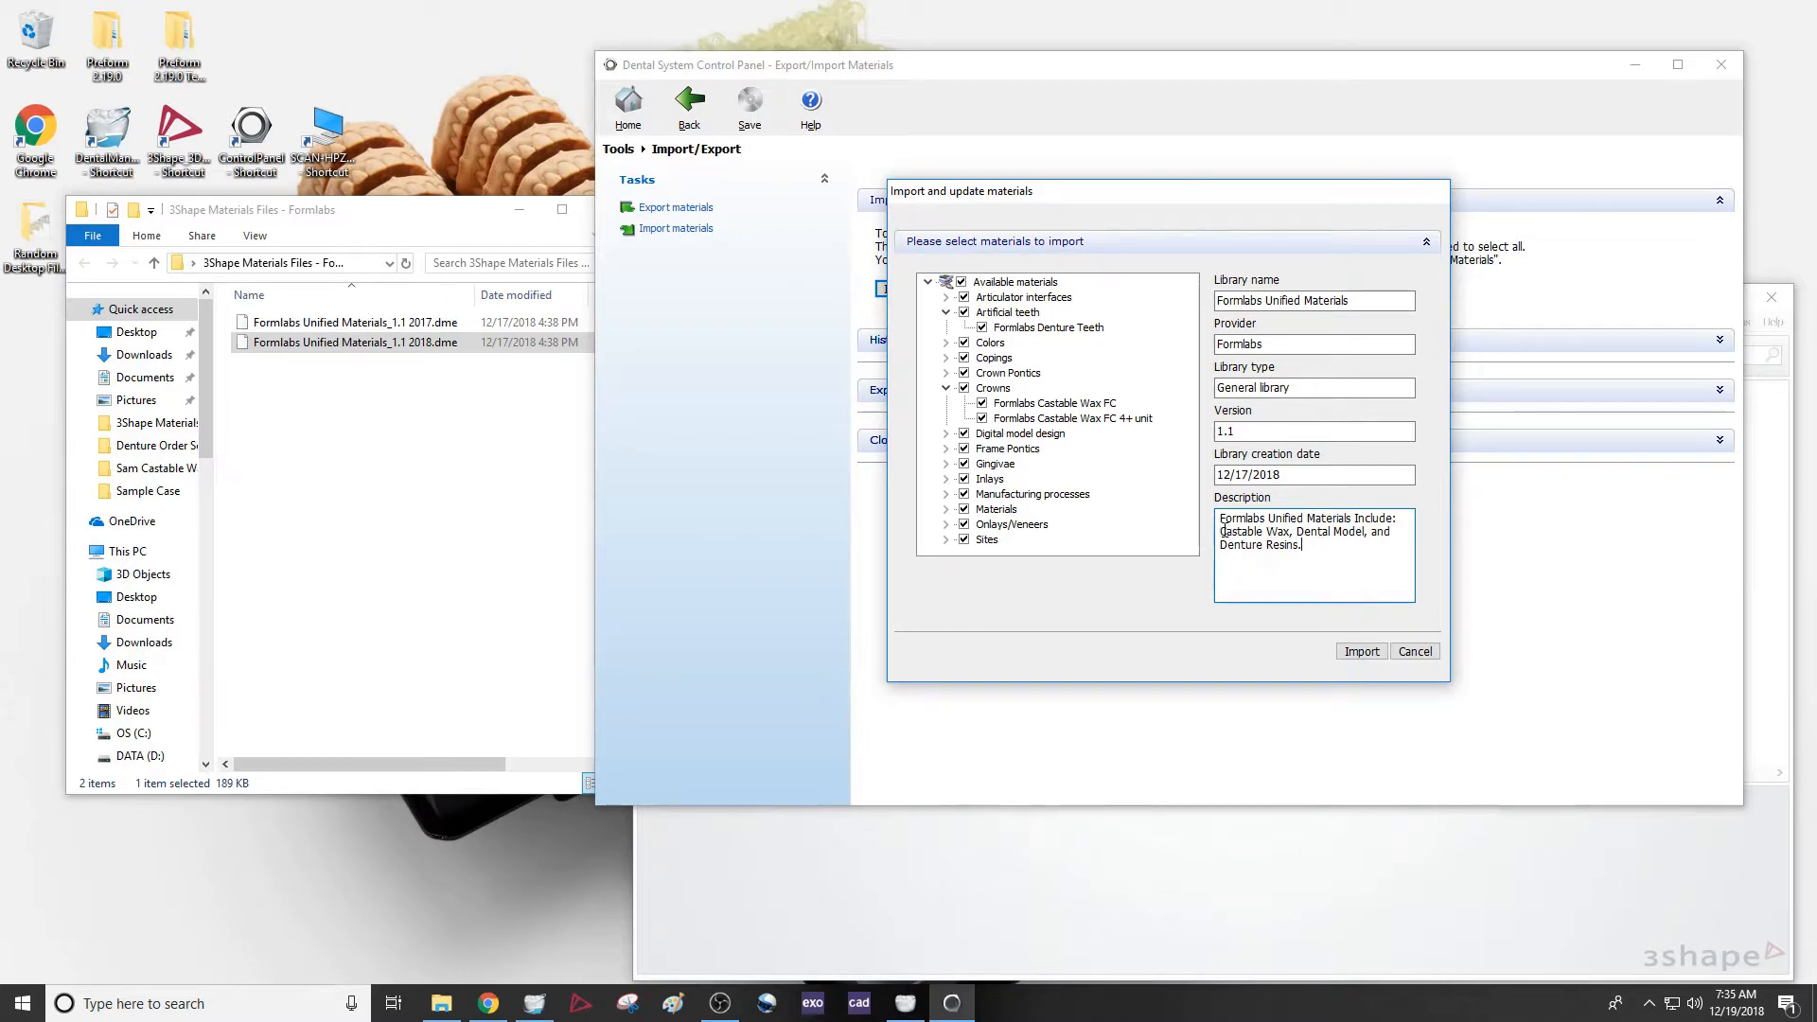
drag(1220, 532, 1367, 533)
click(1361, 546)
drag(1323, 549, 1216, 552)
Import all available materials, renaming every item with a conflicting name, and close the Control Panel with the changes saved
click(1359, 652)
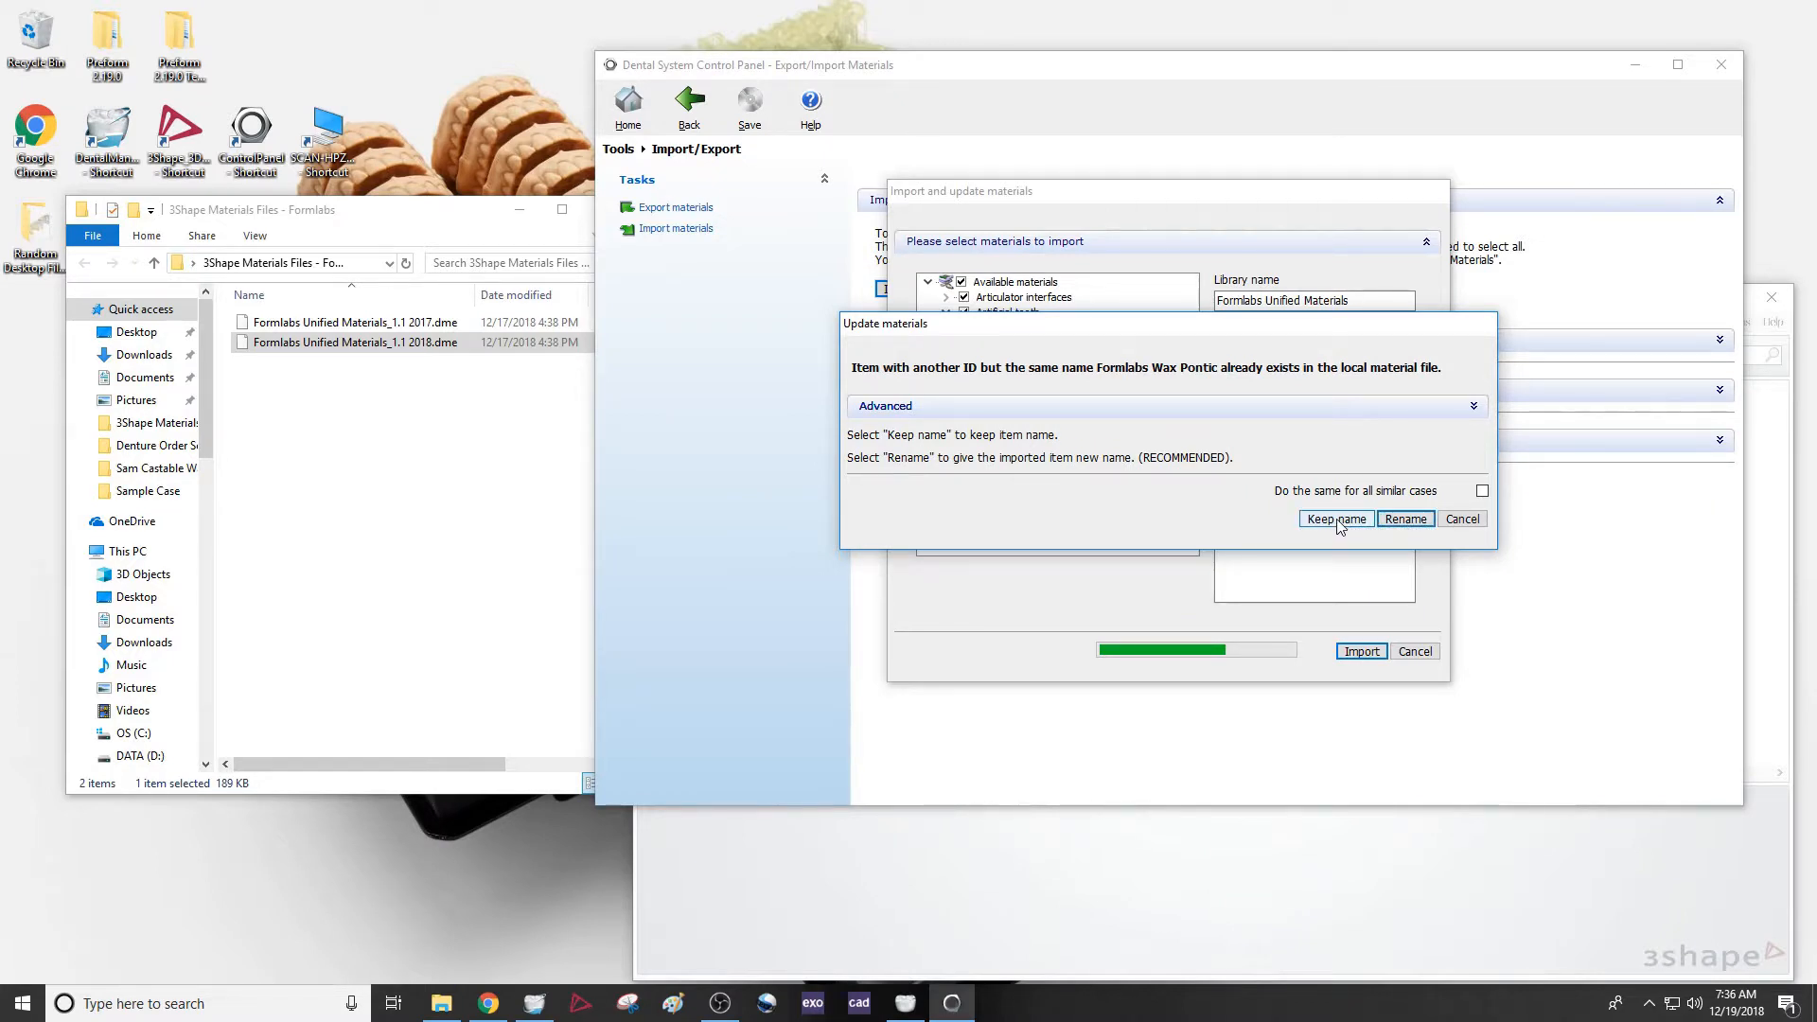
click(1403, 523)
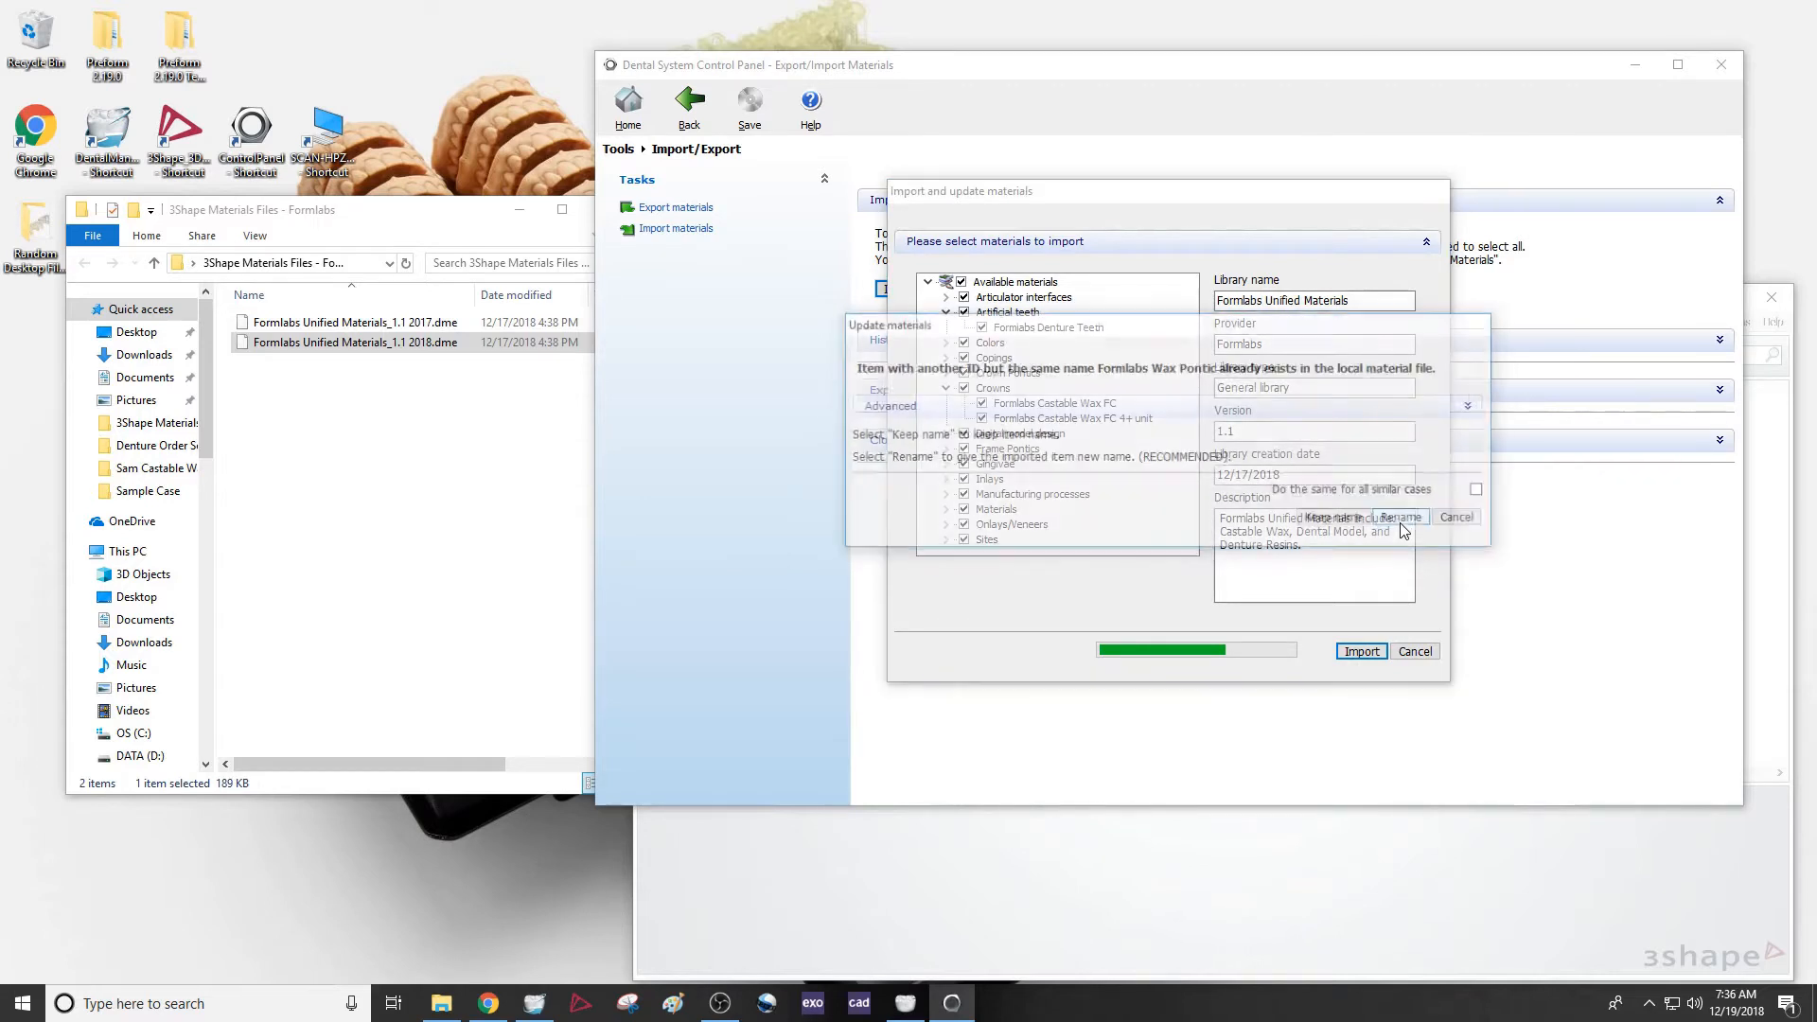
click(1482, 490)
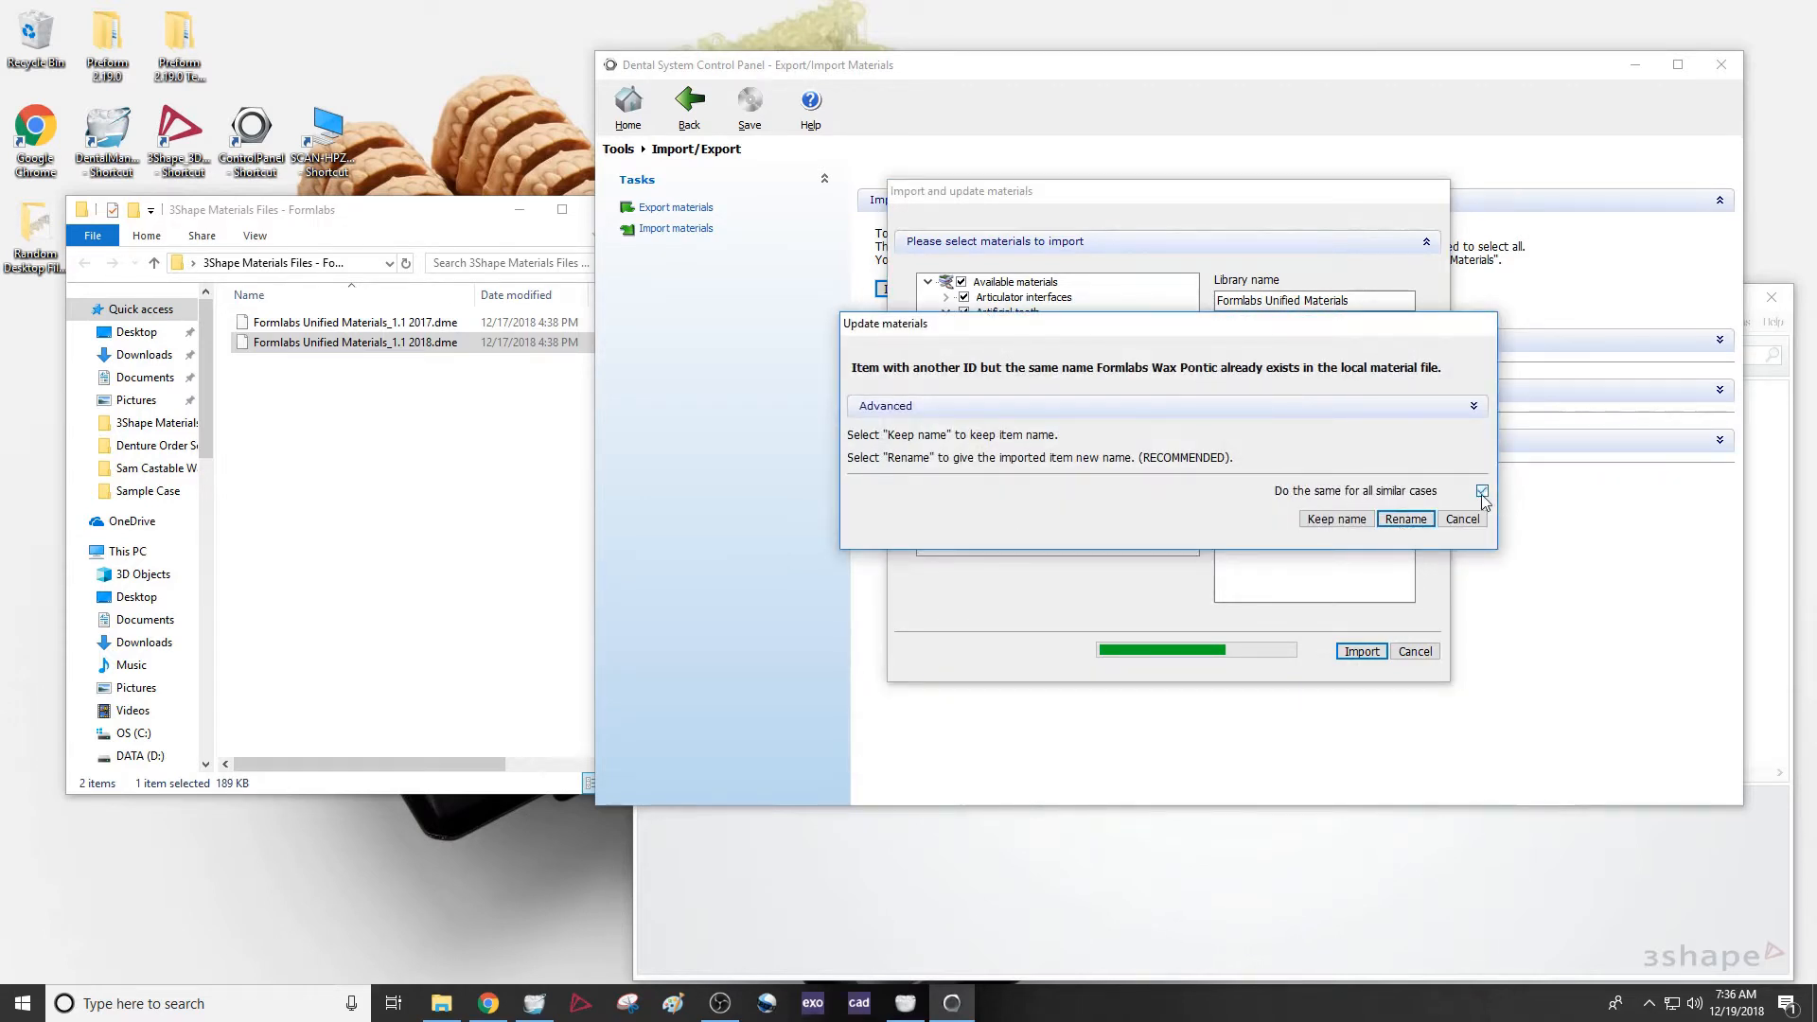
click(1405, 518)
click(925, 529)
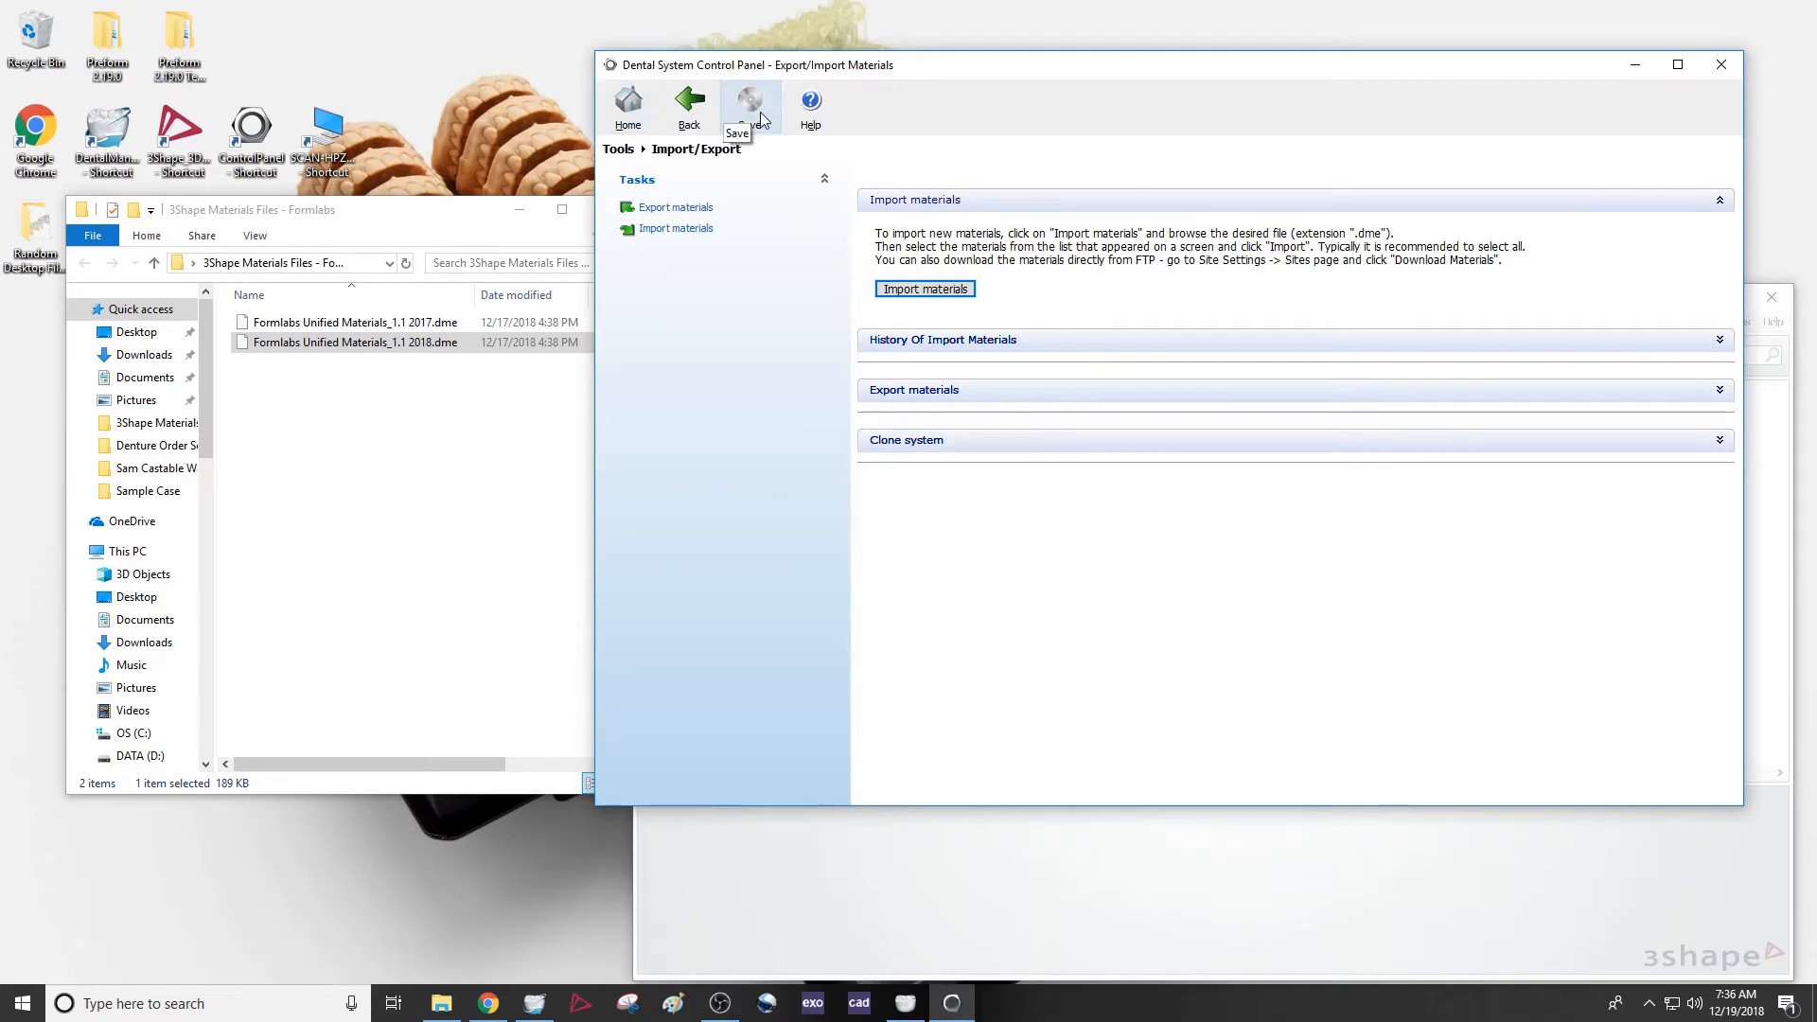
click(1721, 65)
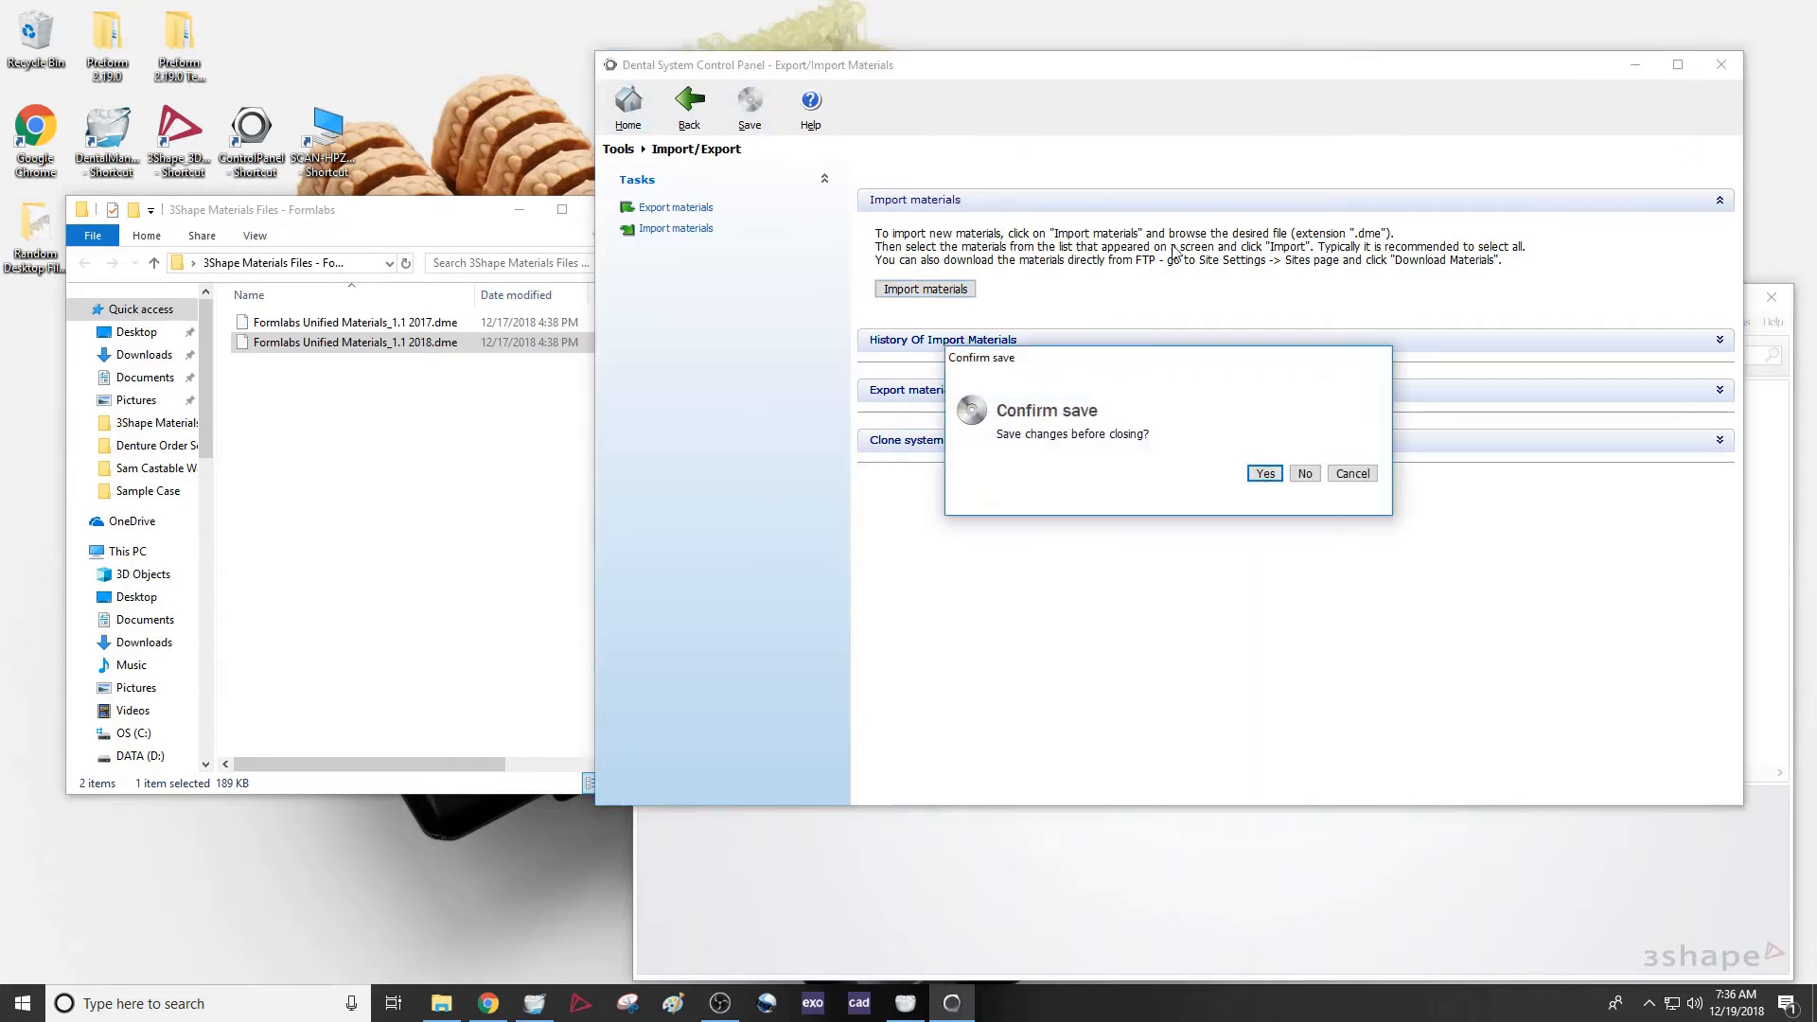
click(1258, 473)
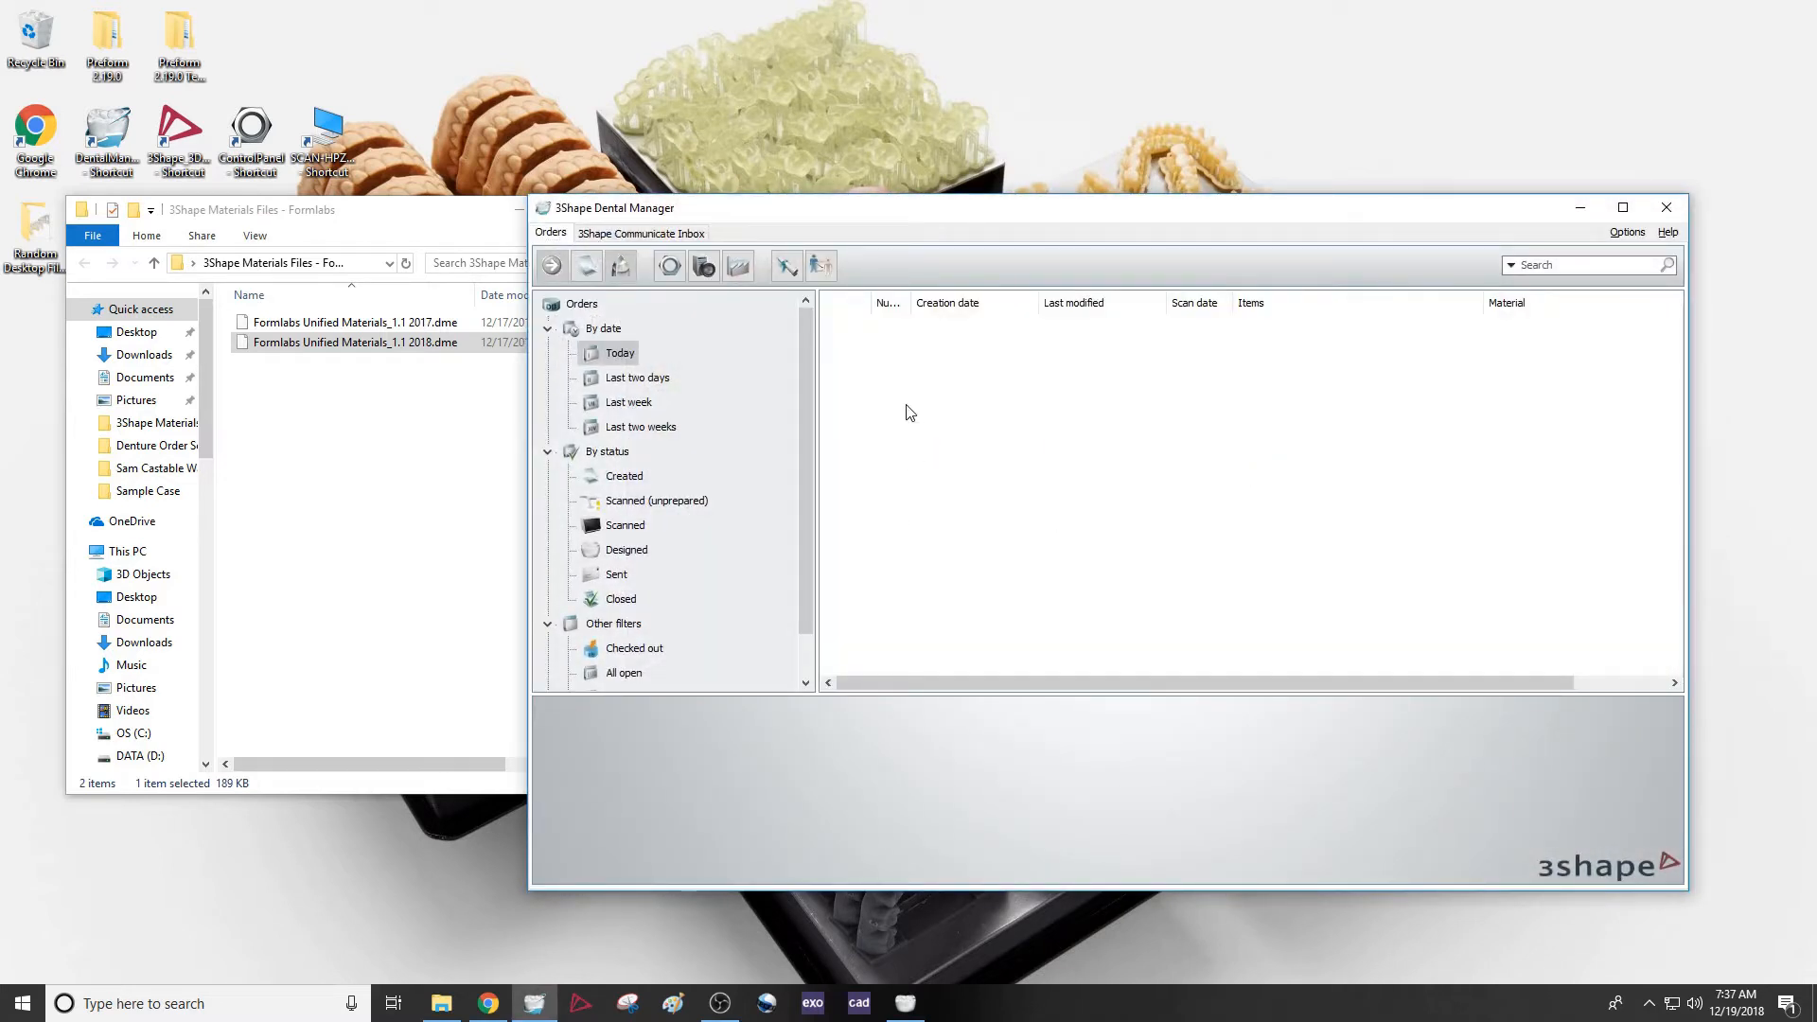
Create a new order with an anatomy crown on tooth 3 and set its material to Formlabs Wax
right_click(906, 407)
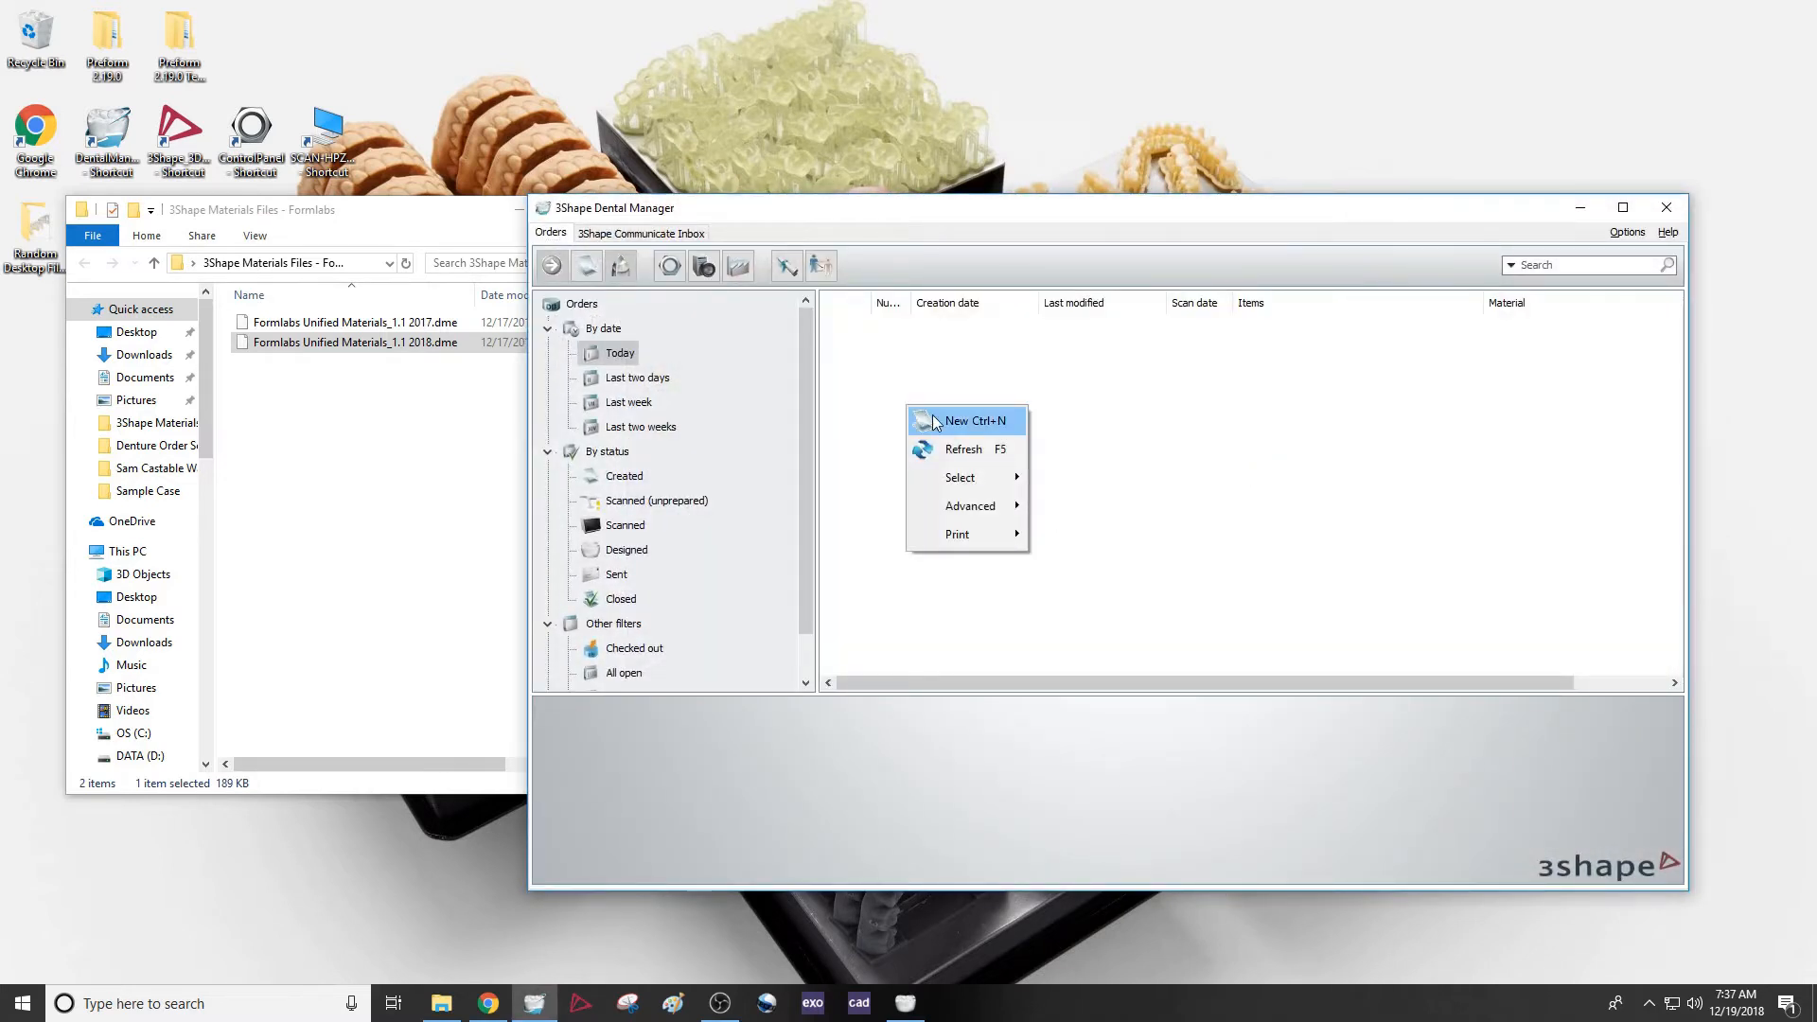
click(955, 420)
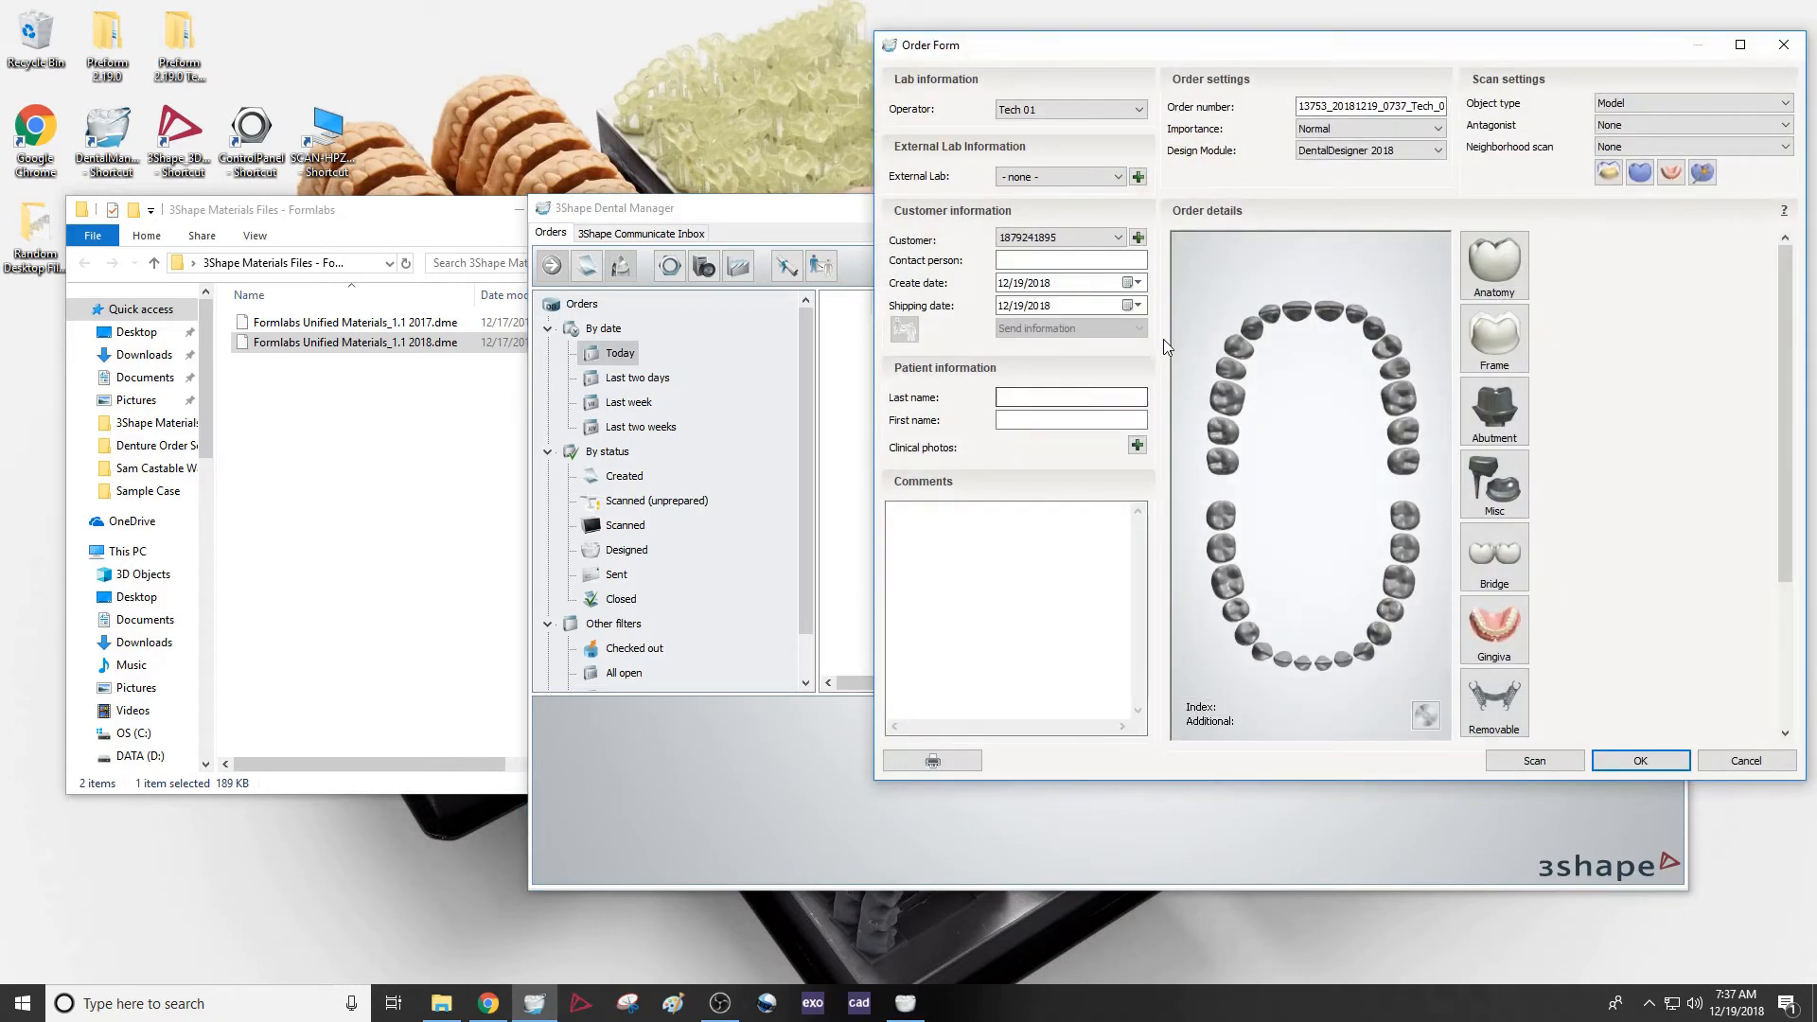
click(1229, 398)
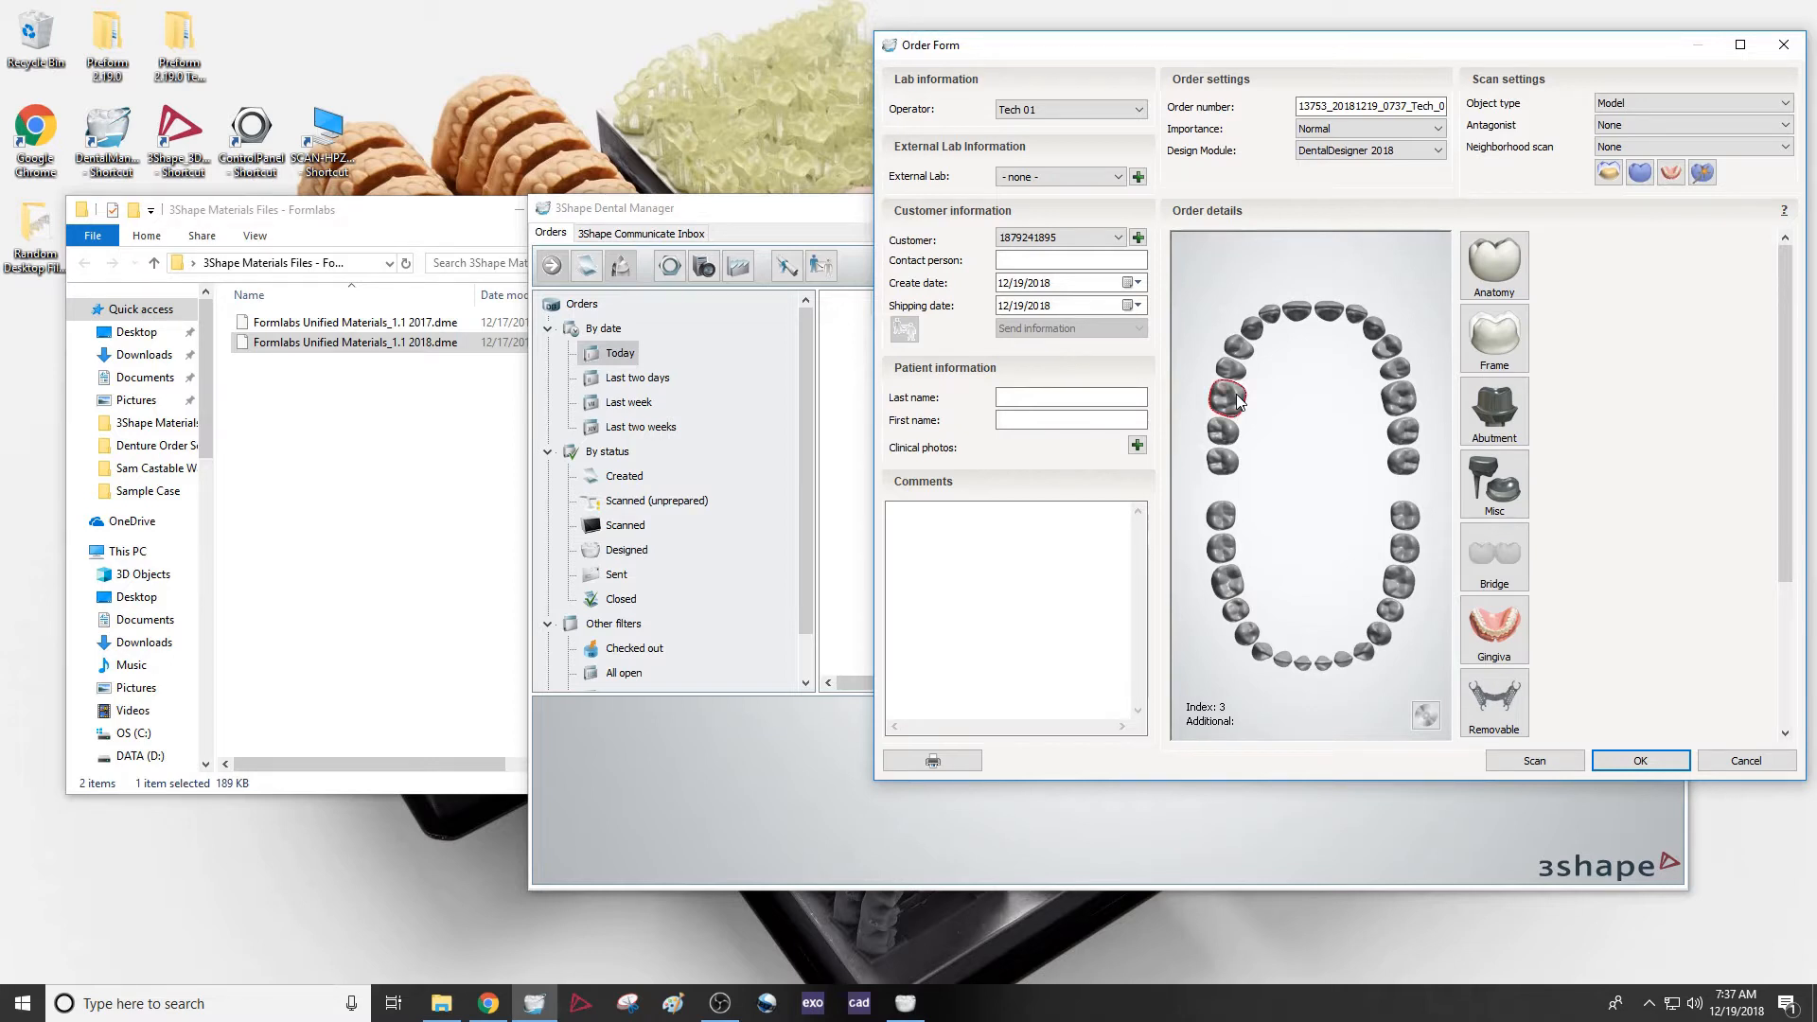
click(1496, 270)
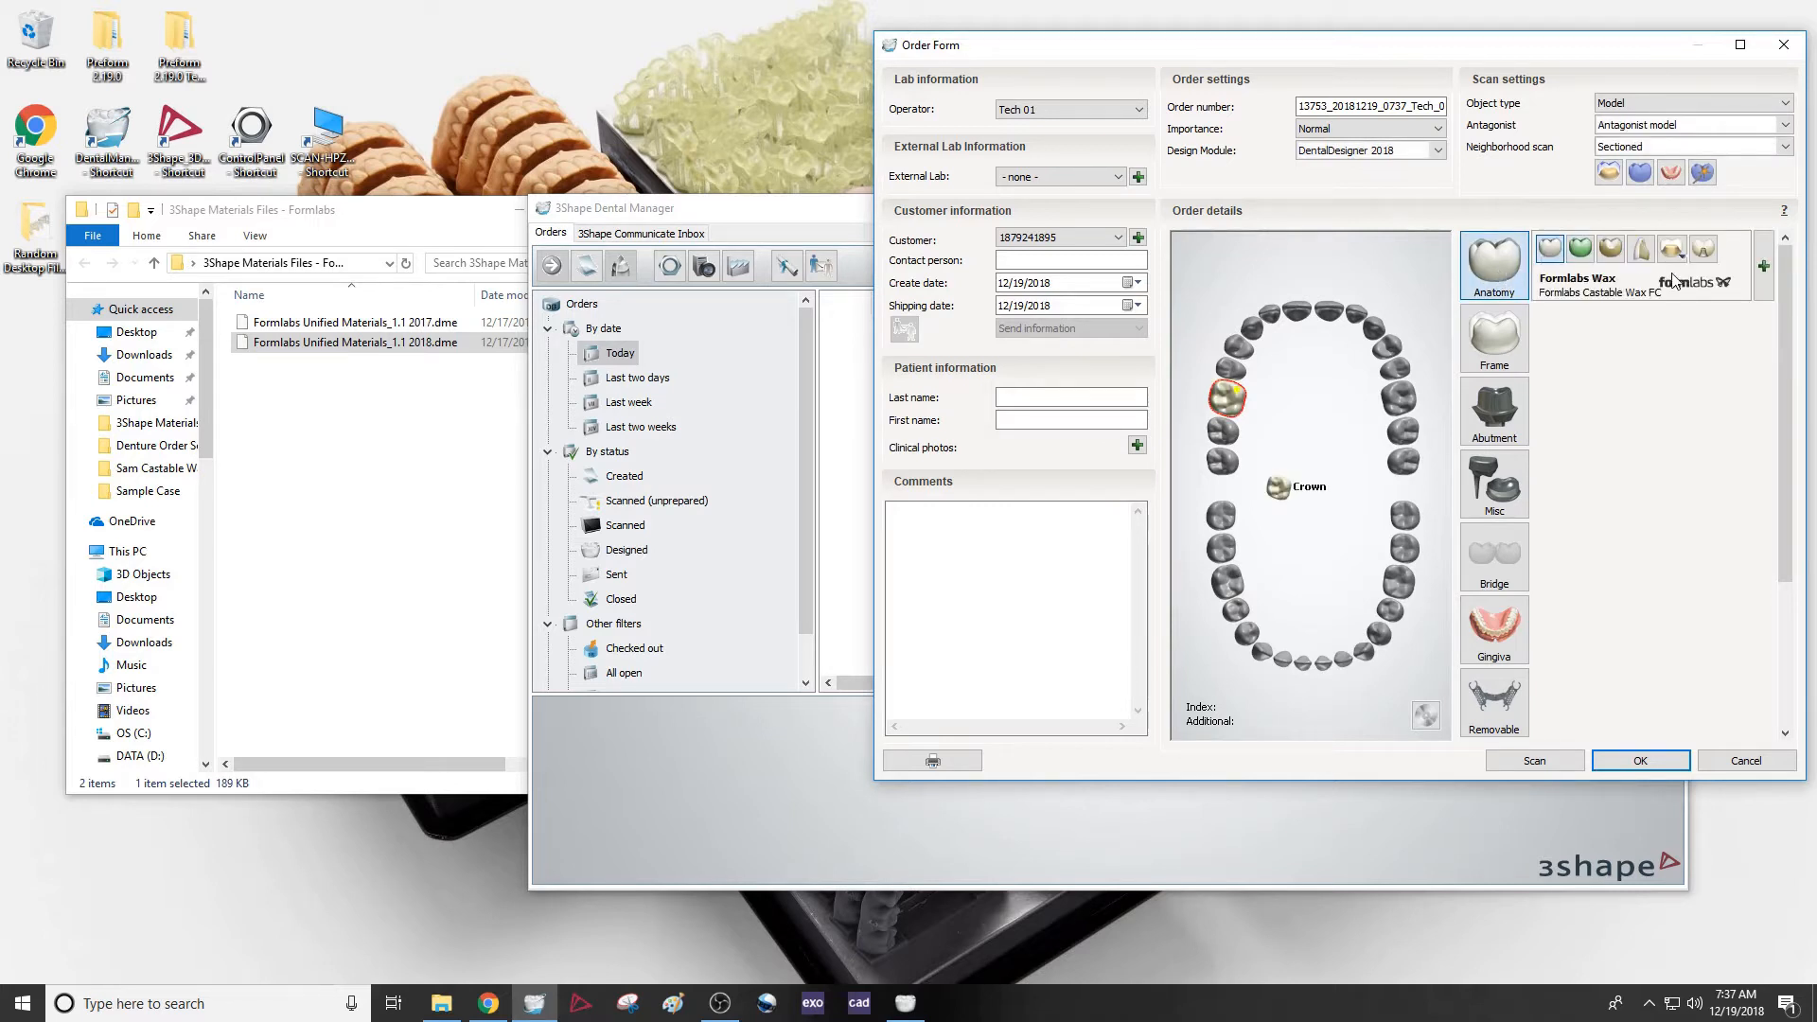
click(1743, 279)
click(1729, 223)
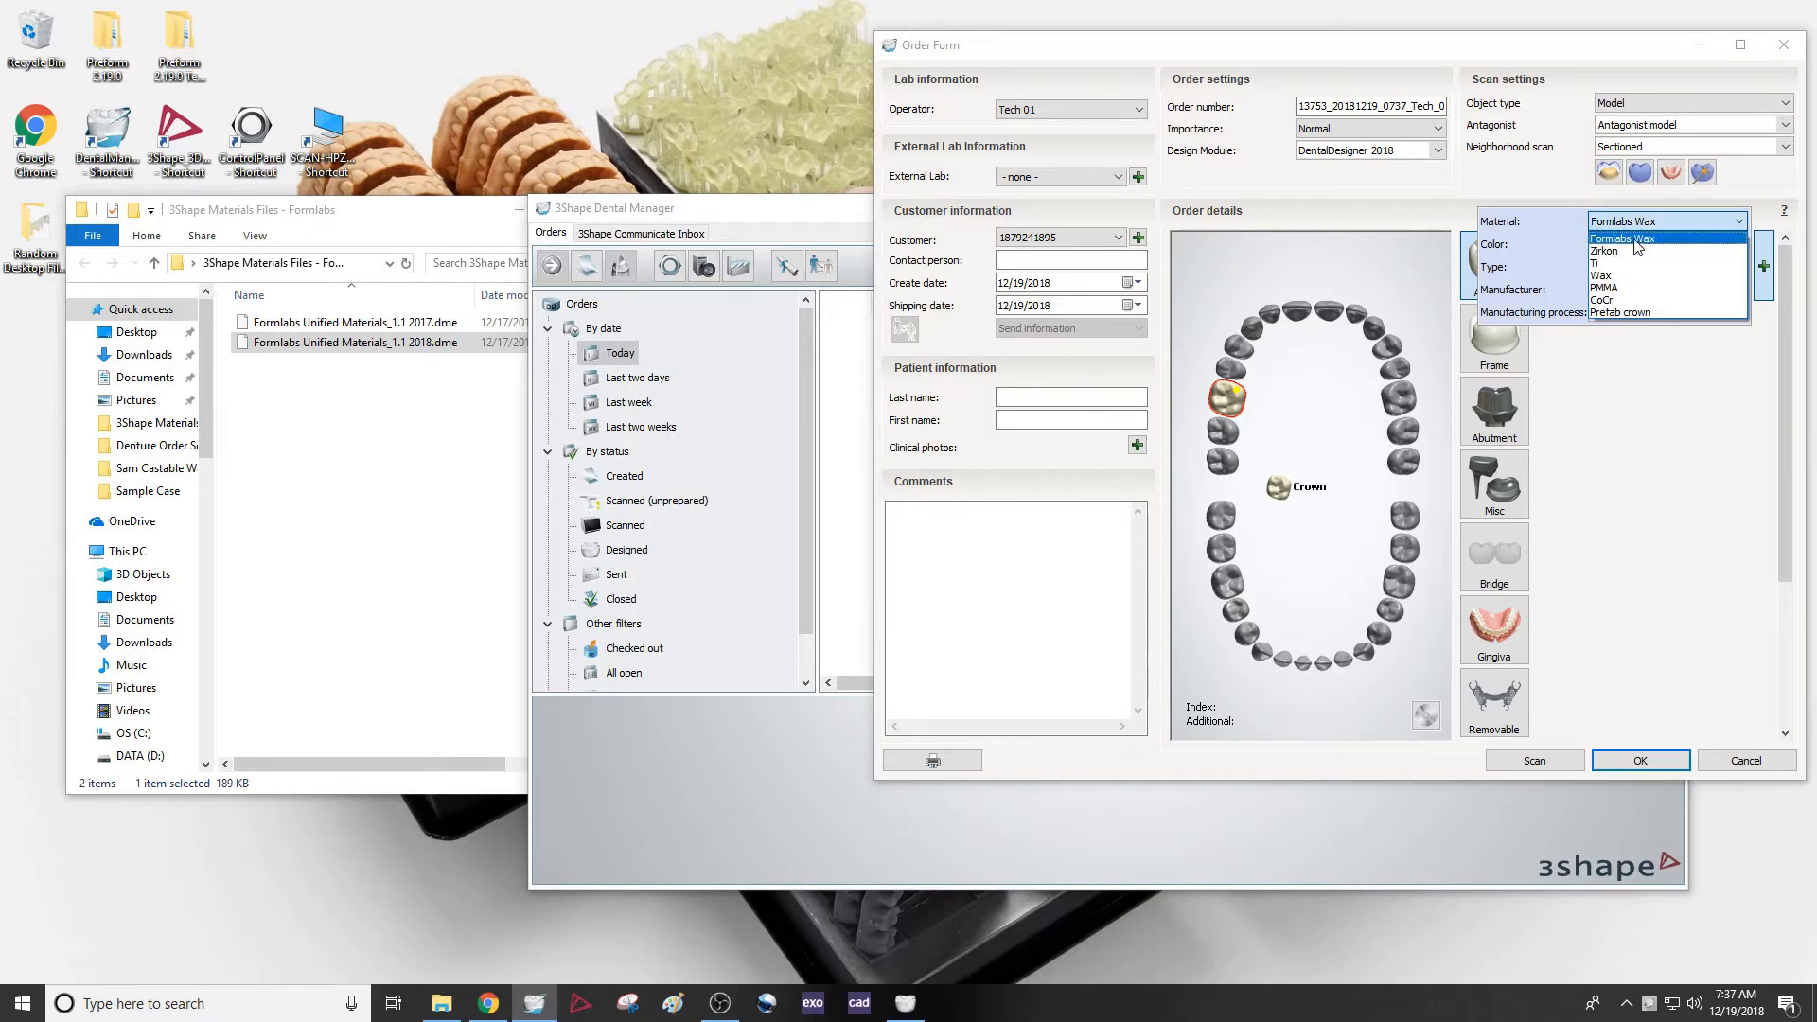
click(1636, 240)
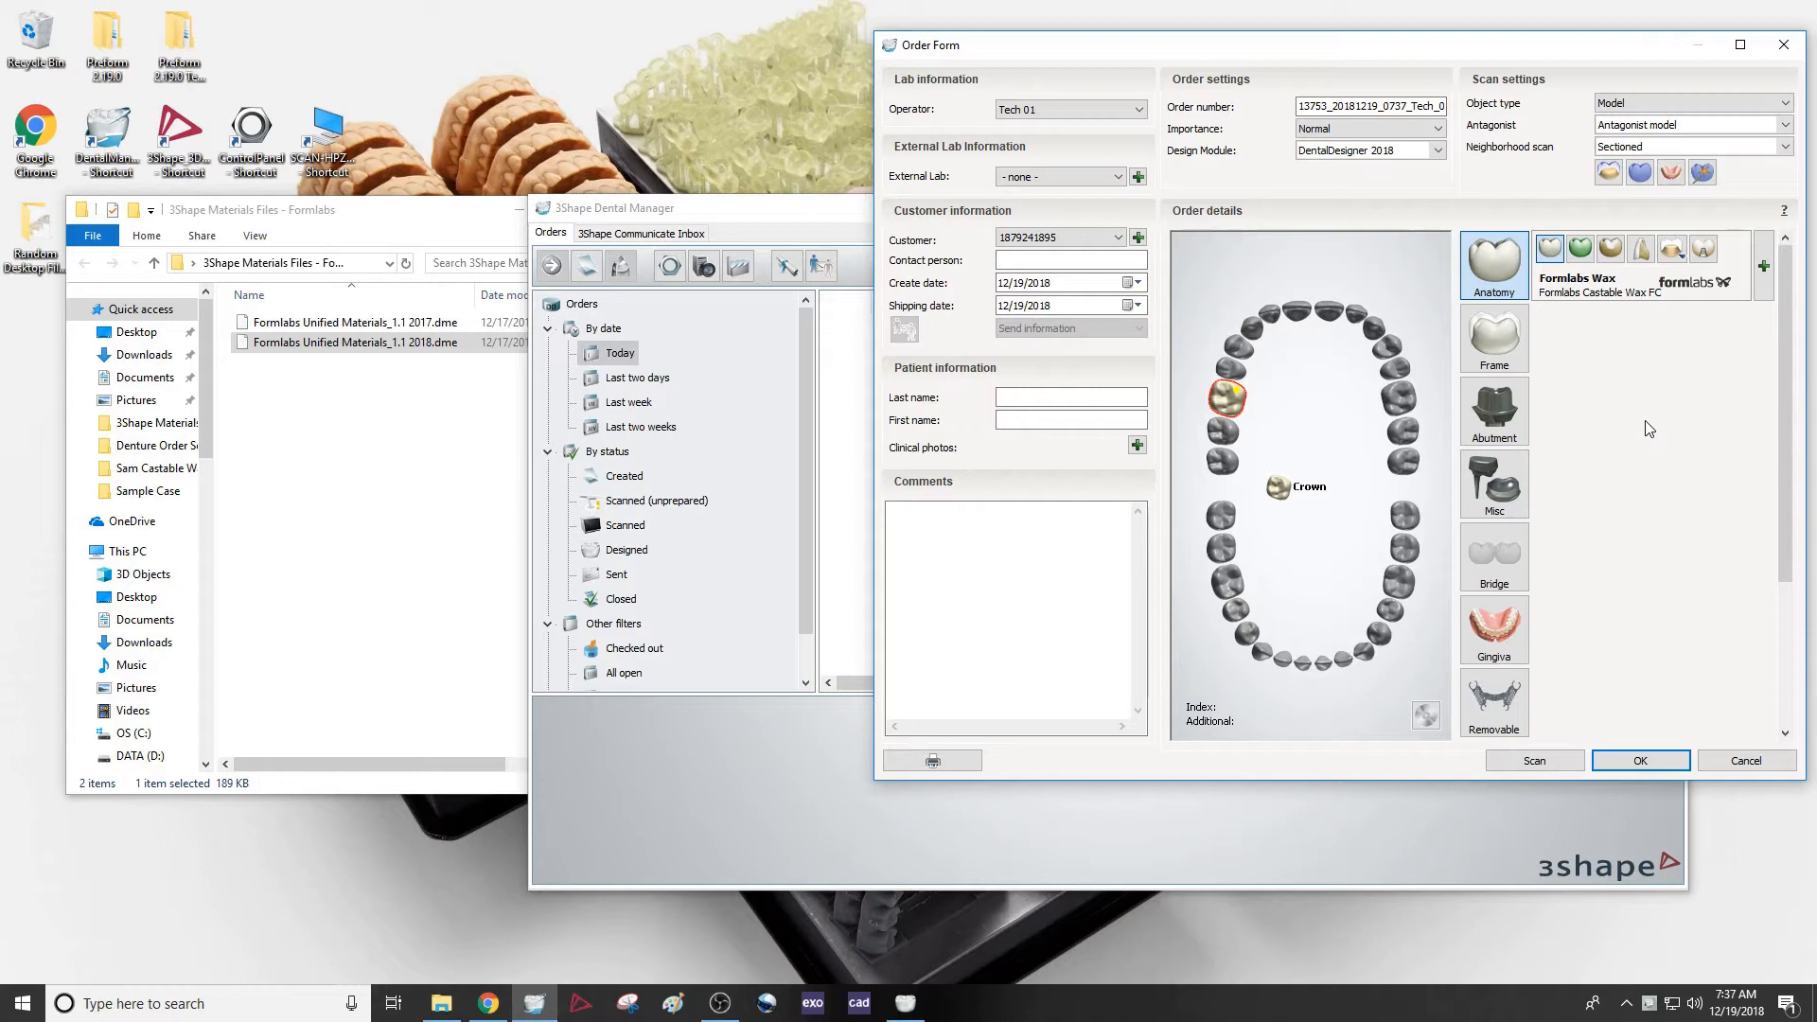
Change tooth 3 to a Formlabs Dentures artificial tooth, add a Formlabs Dentures gingiva and review the gingiva's material choices
click(1703, 250)
click(1712, 275)
click(1495, 634)
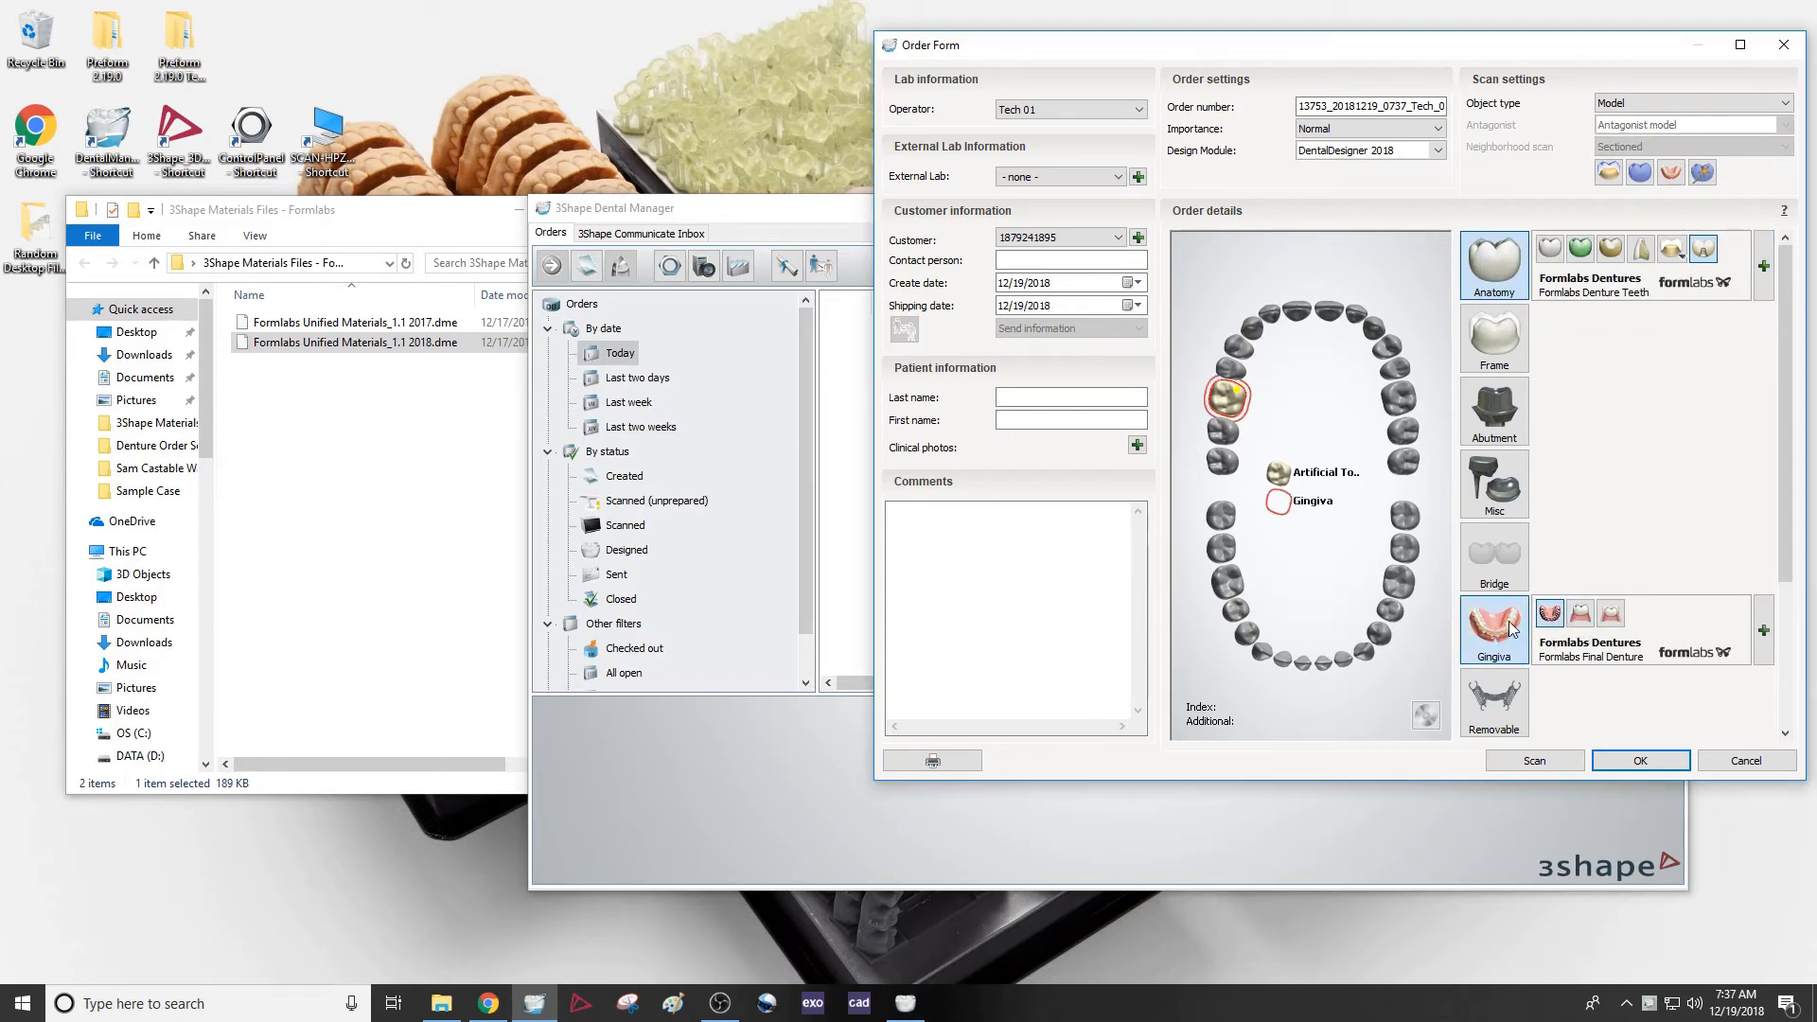
click(1737, 643)
click(1736, 585)
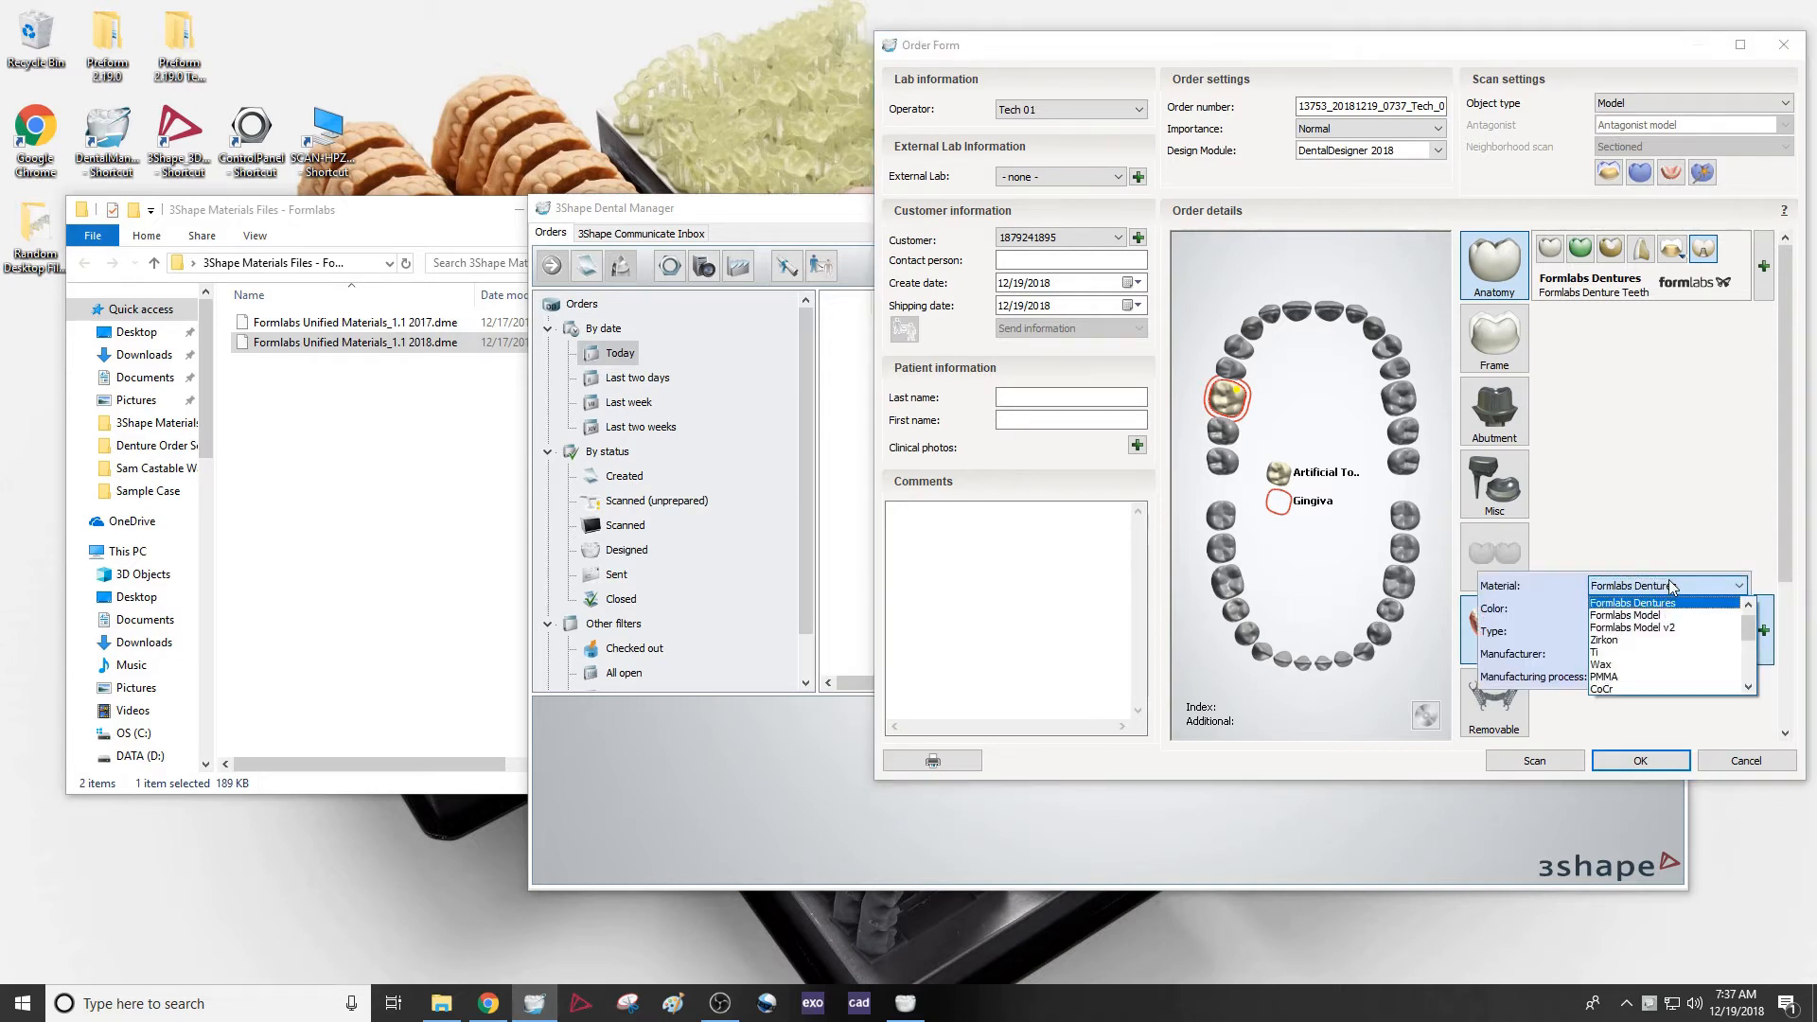
click(1681, 547)
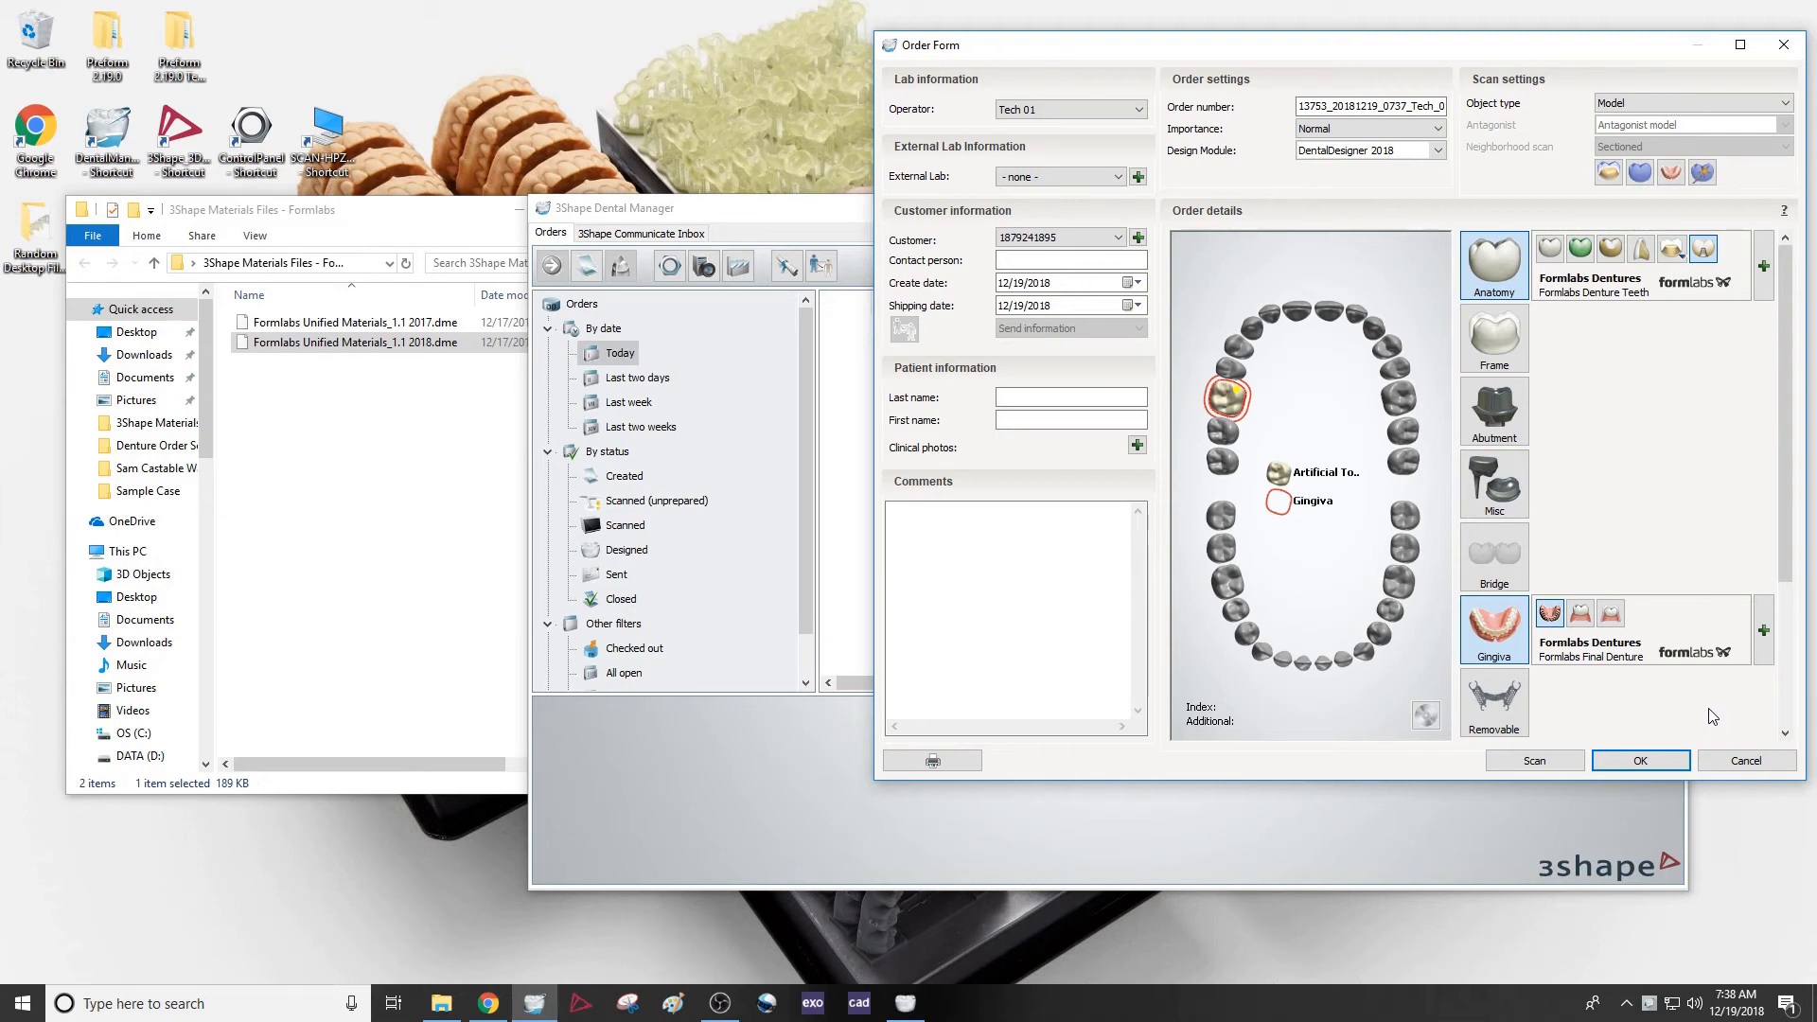
Return to the 3Shape Materials Files - Formlabs folder window
click(486, 462)
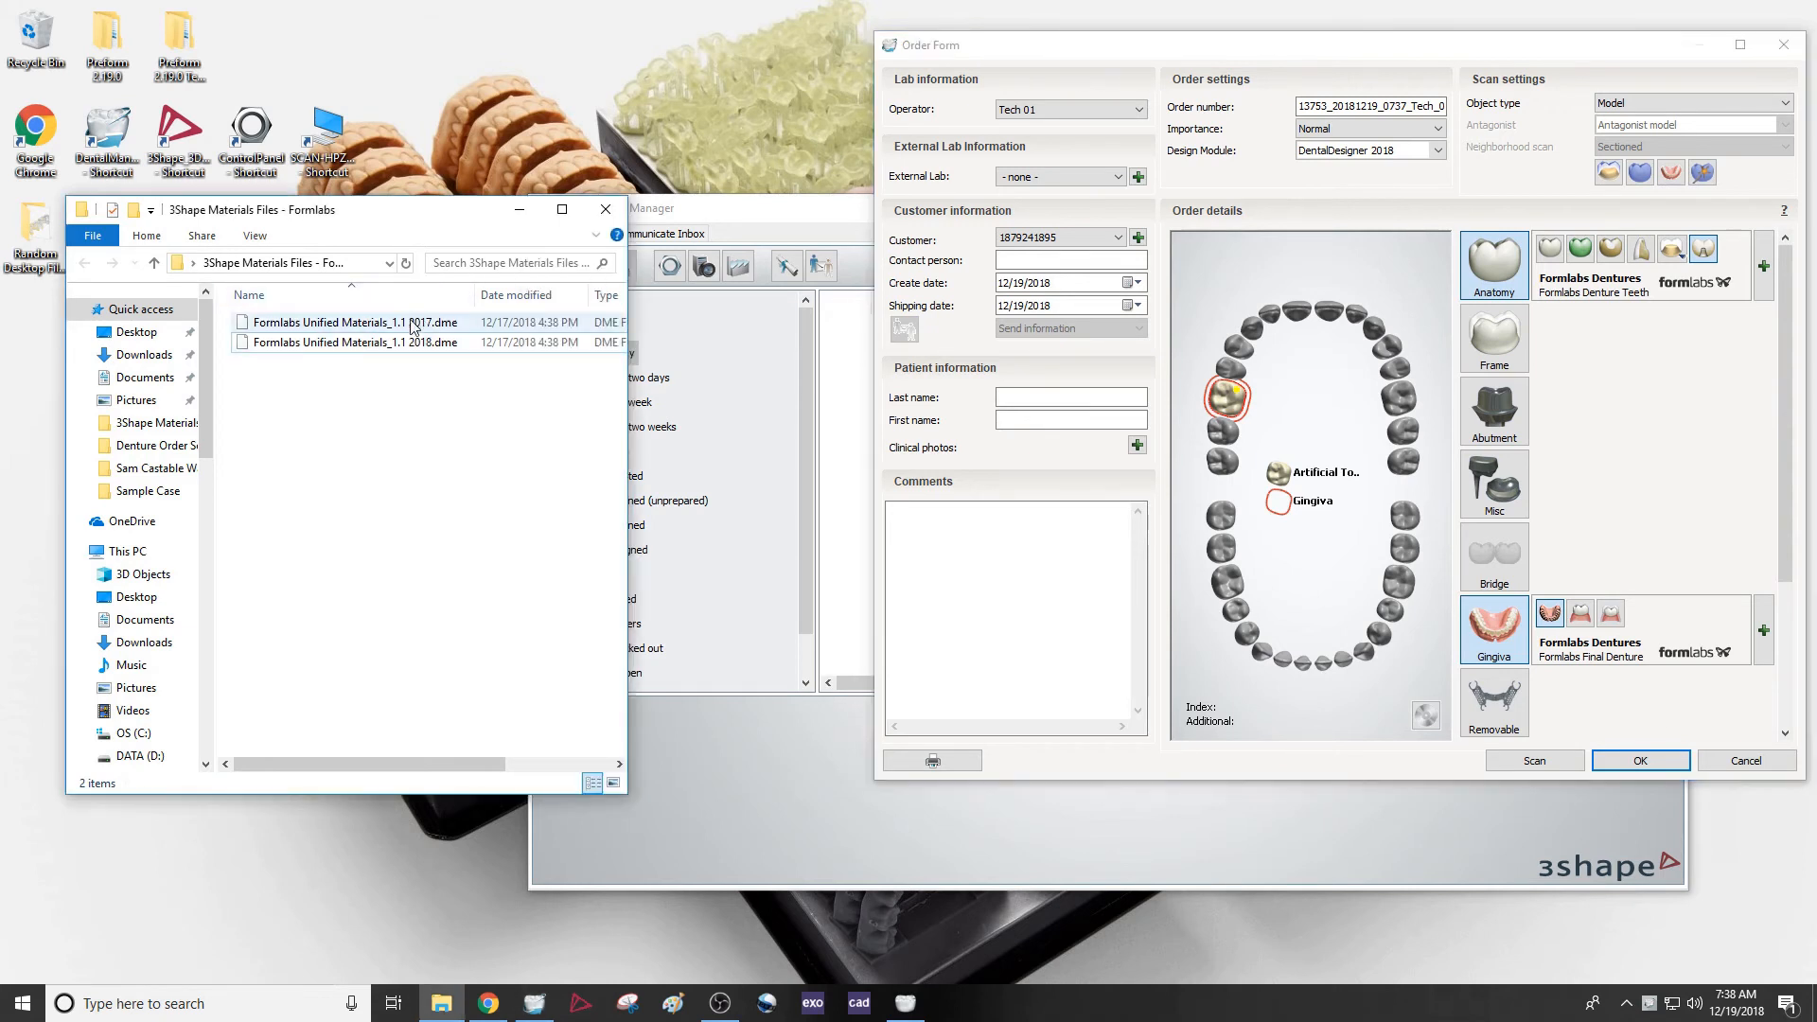